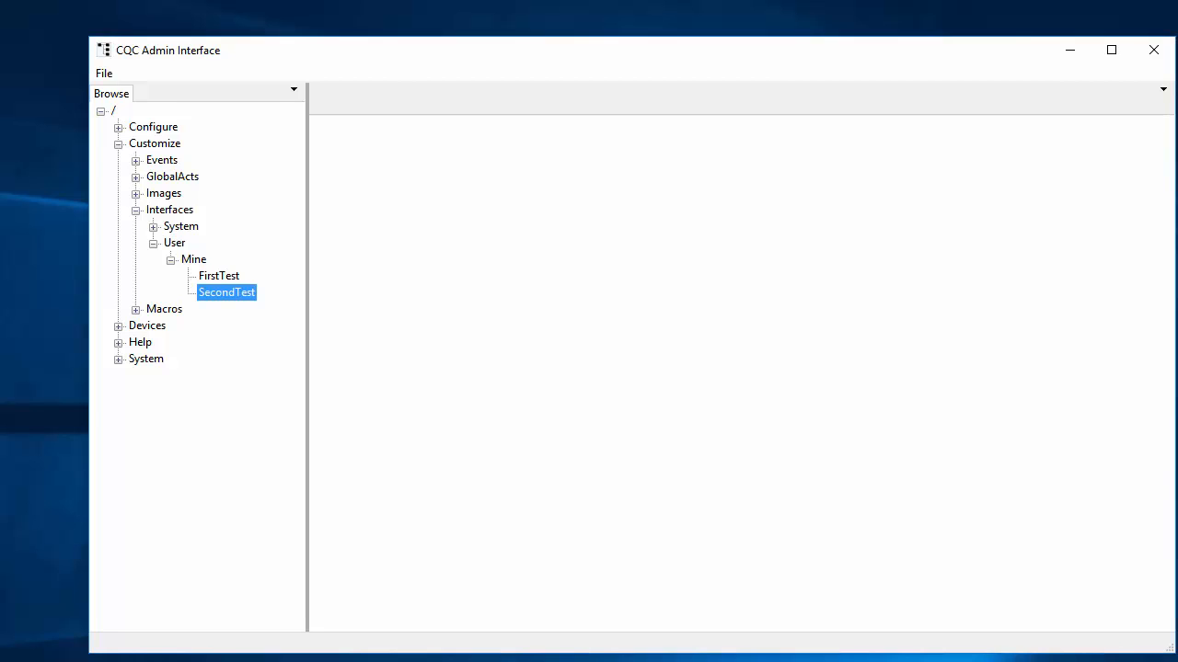
# Create a child scope named Mine under the User scope of the Scheduled events in Customize
pyautogui.click(175, 146)
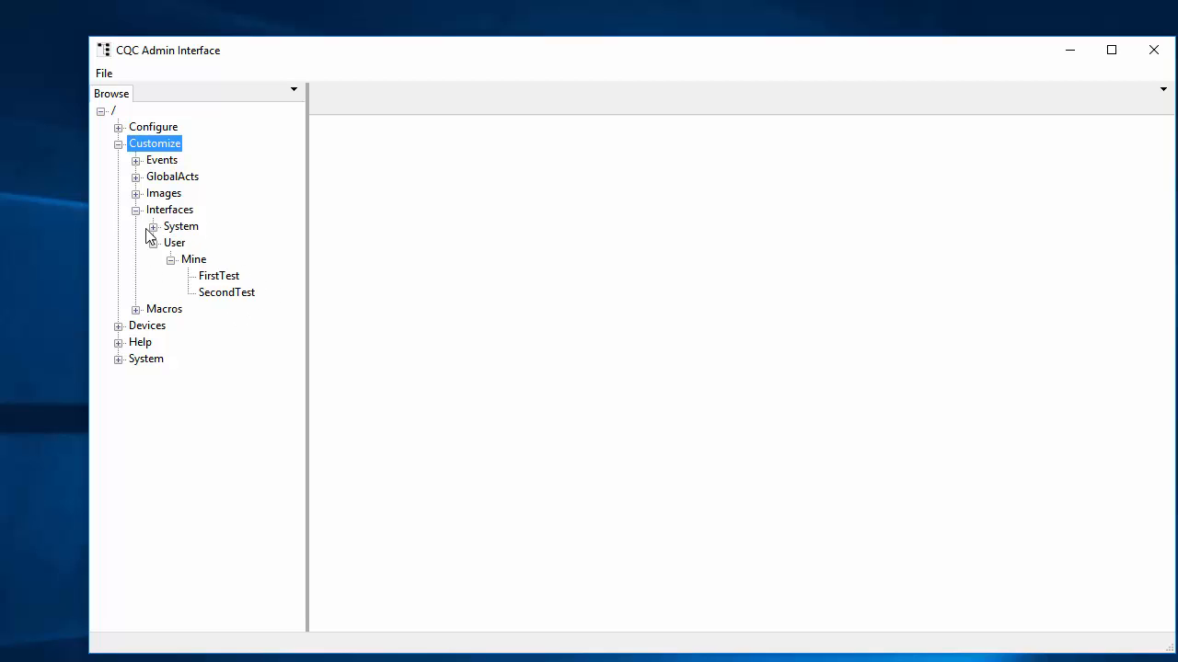
pyautogui.click(161, 165)
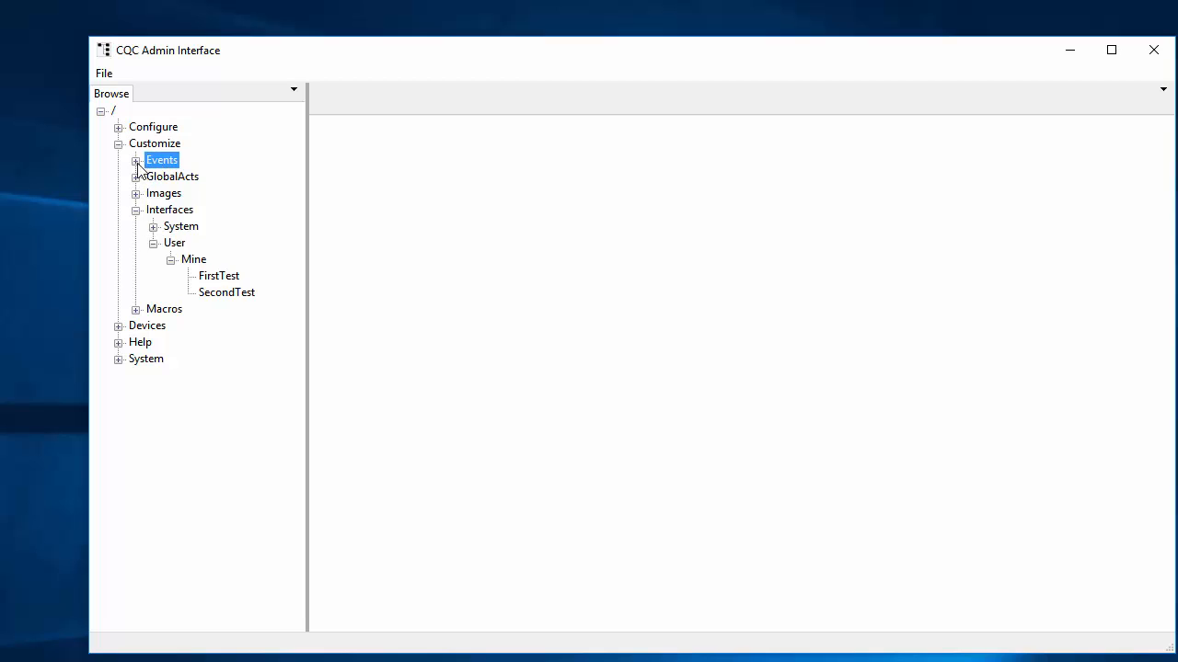
pyautogui.click(136, 161)
pyautogui.click(198, 198)
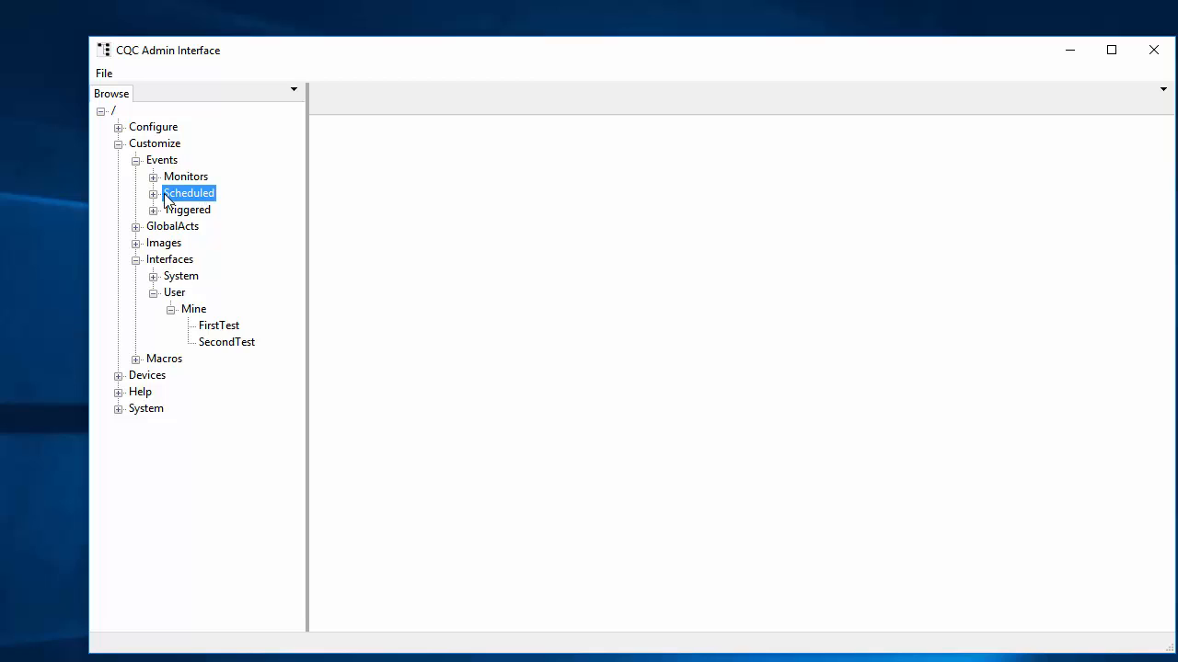
pyautogui.click(154, 194)
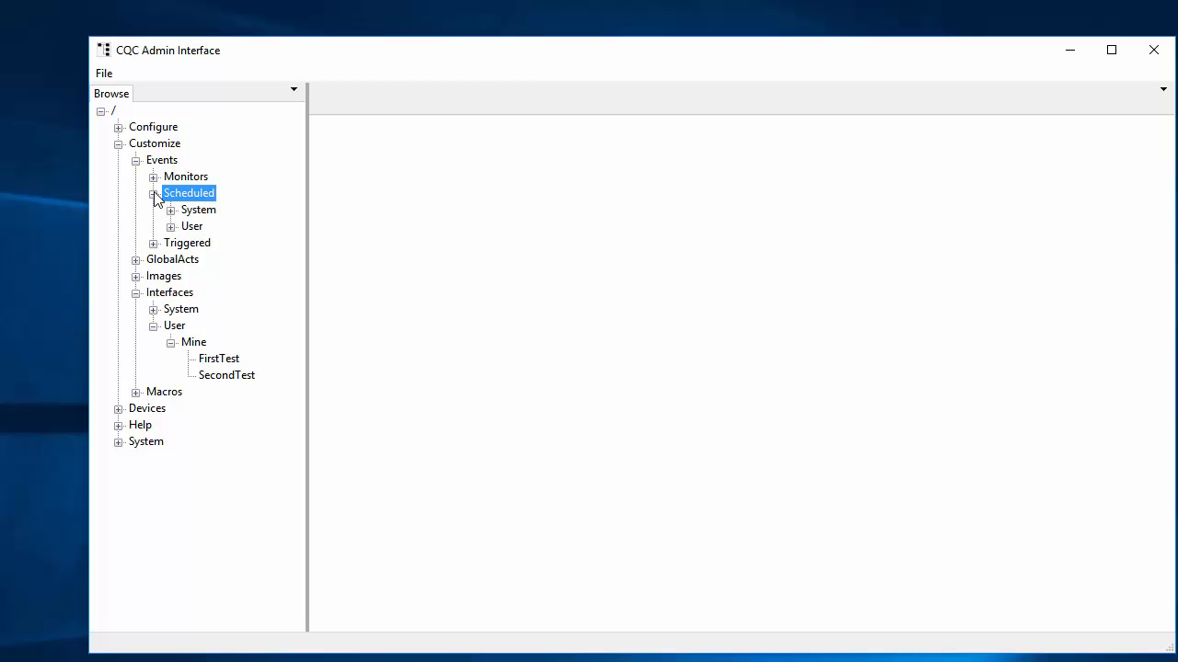
pyautogui.click(194, 228)
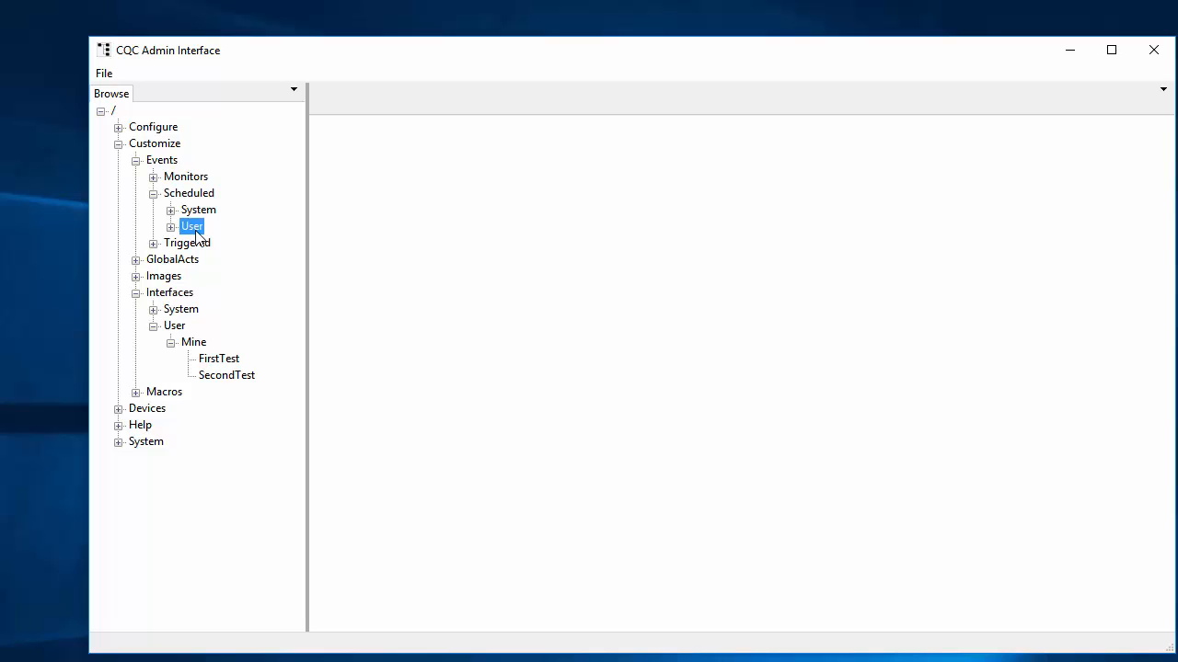
pyautogui.rightClick(196, 234)
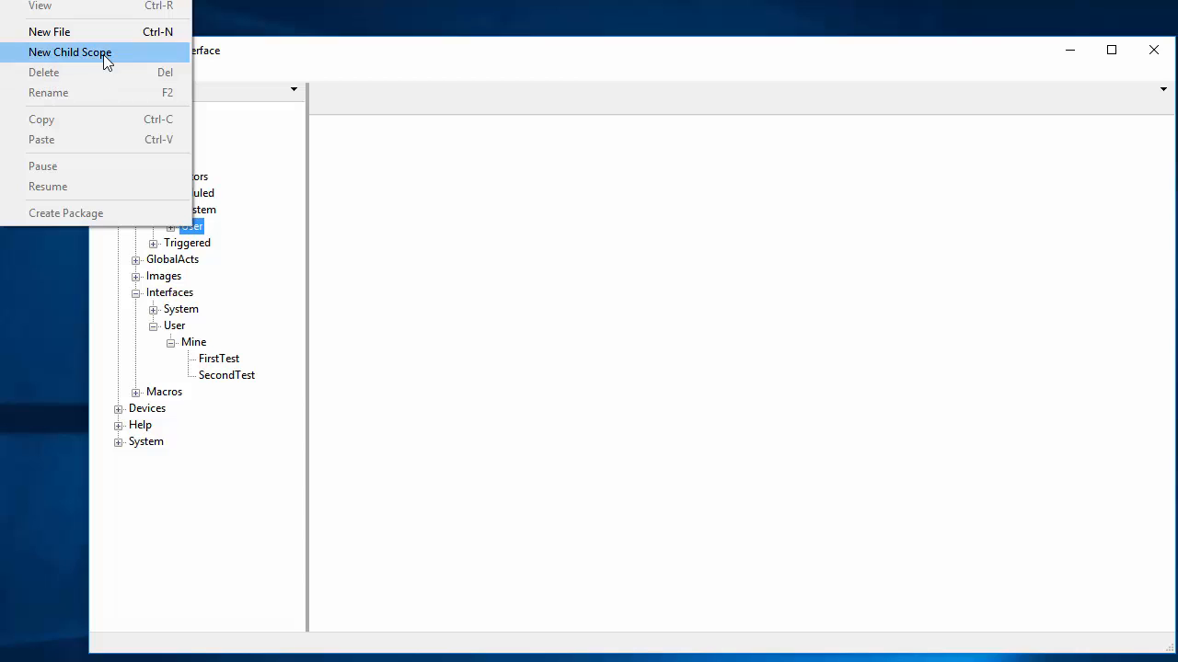
pyautogui.click(105, 57)
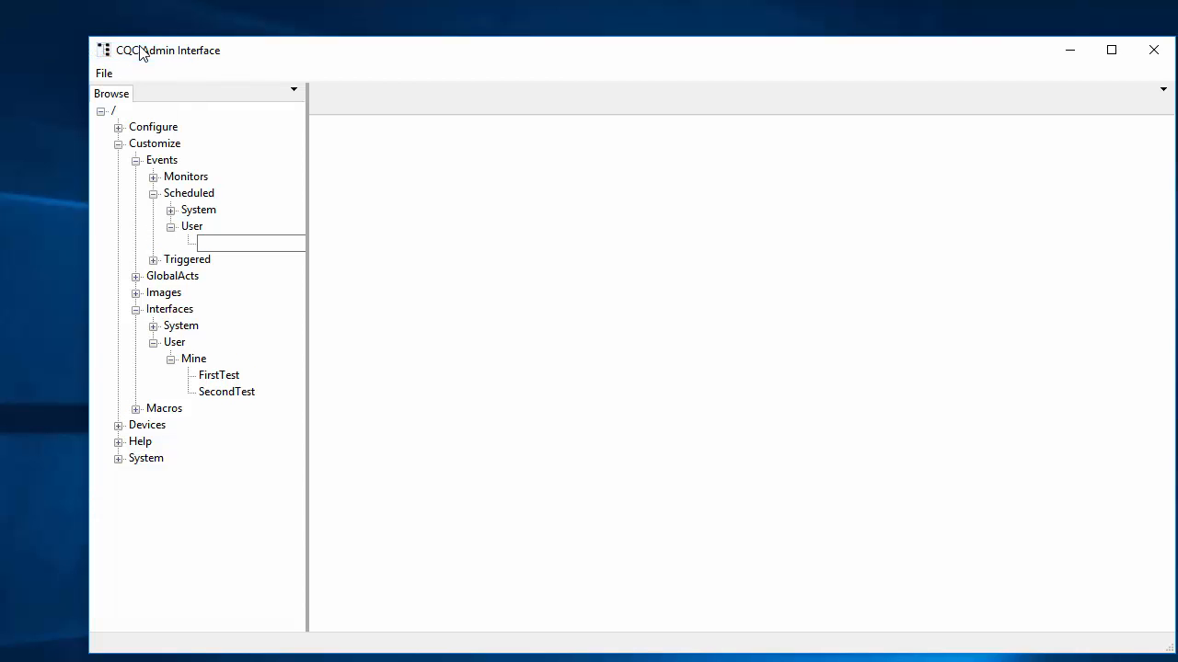
pyautogui.write('Mine')
pyautogui.press('Return')
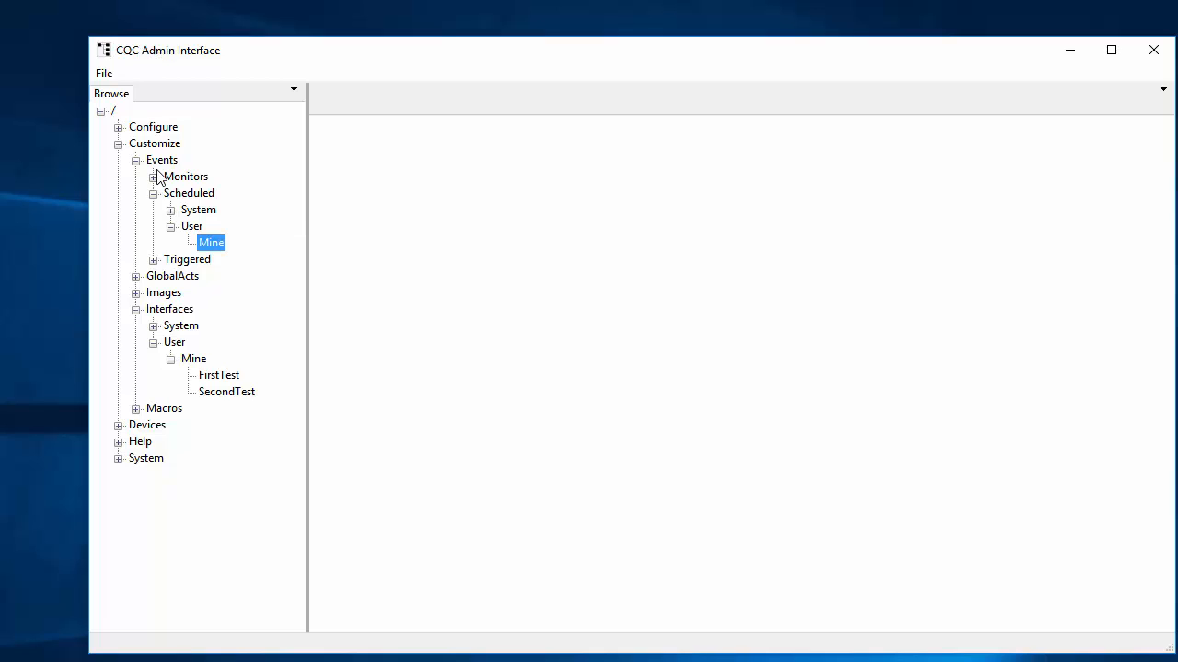
# Create a scheduled event file named LightsAtSunset in the new Mine scope and open it for editing
pyautogui.rightClick(213, 254)
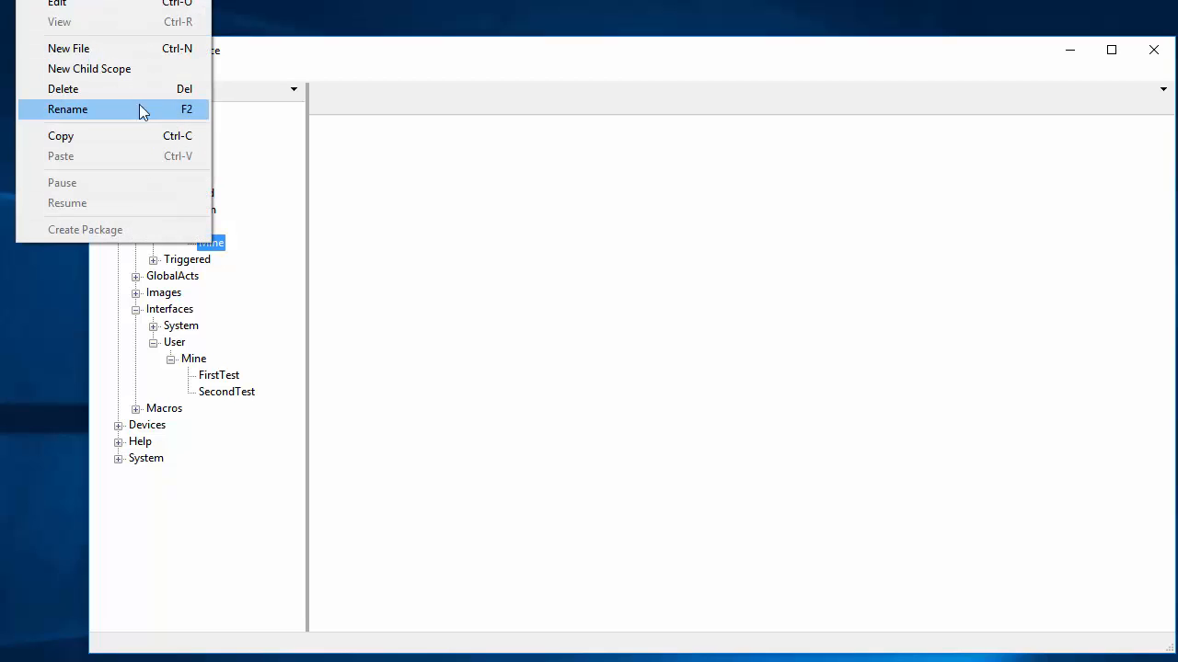
pyautogui.click(126, 50)
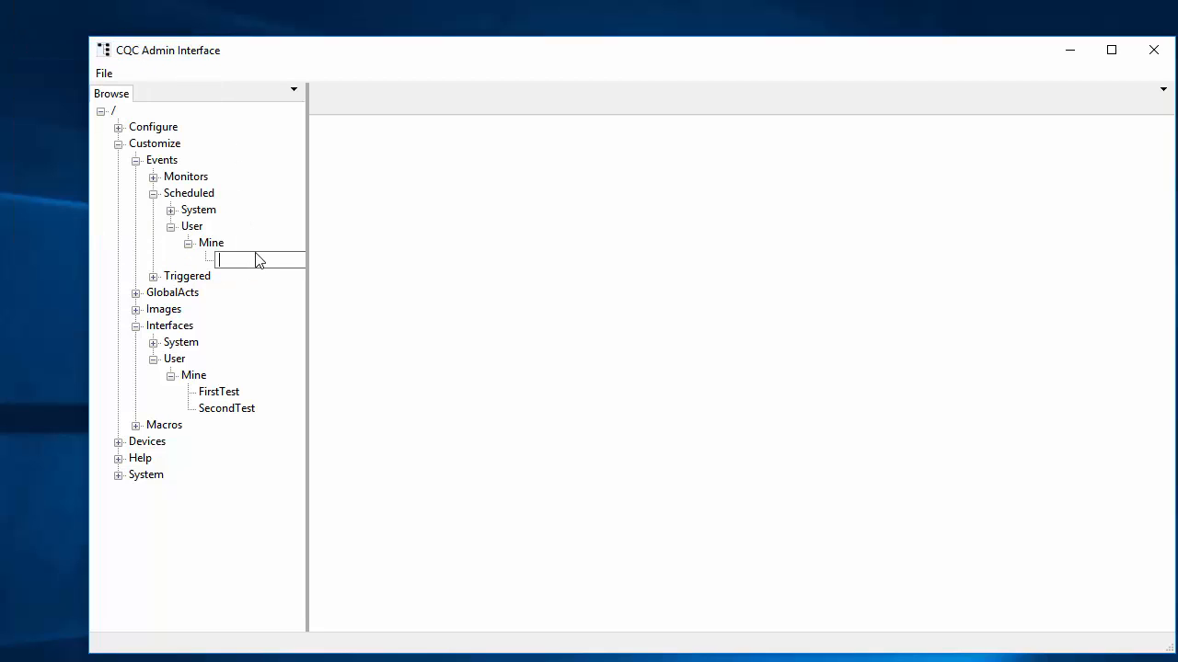
pyautogui.write('LightsAtSunset')
pyautogui.press('Return')
pyautogui.click(252, 260)
pyautogui.doubleClick(252, 260)
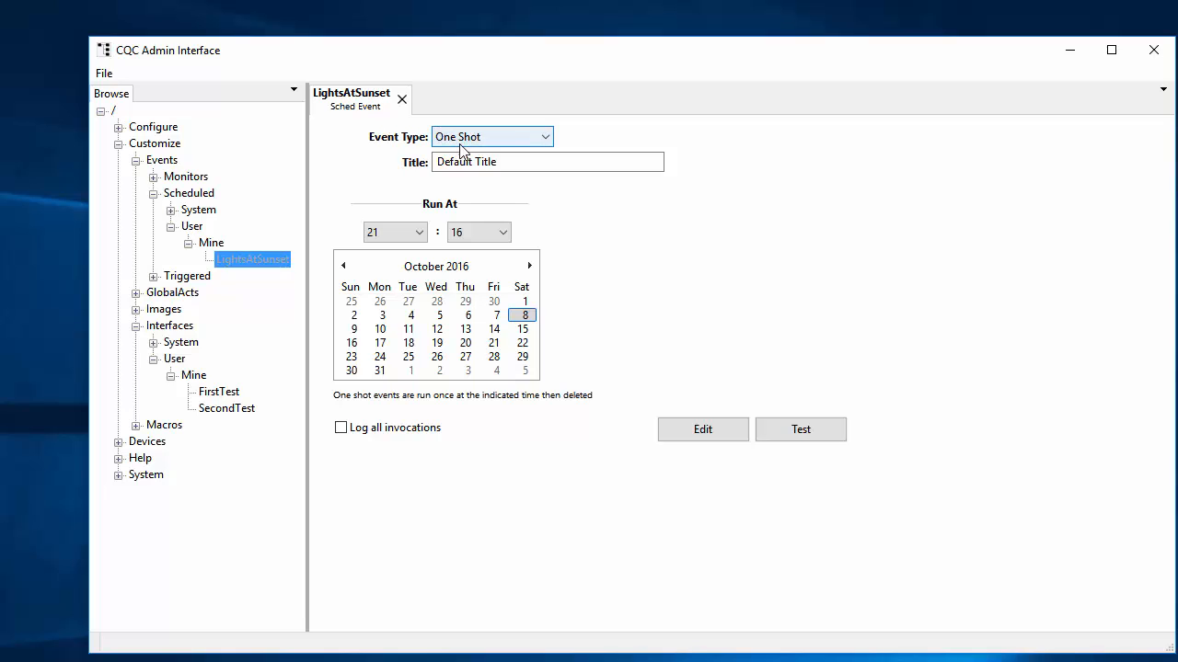
# Set the event type of the LightsAtSunset event to At sunset
pyautogui.click(513, 140)
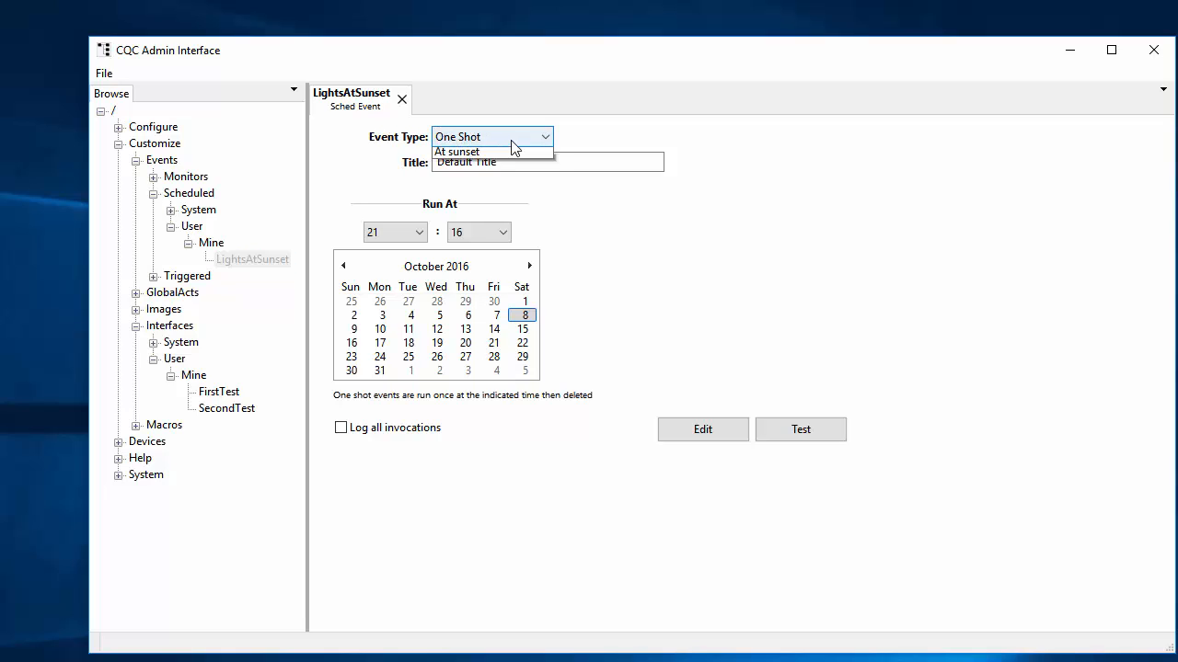
pyautogui.click(512, 140)
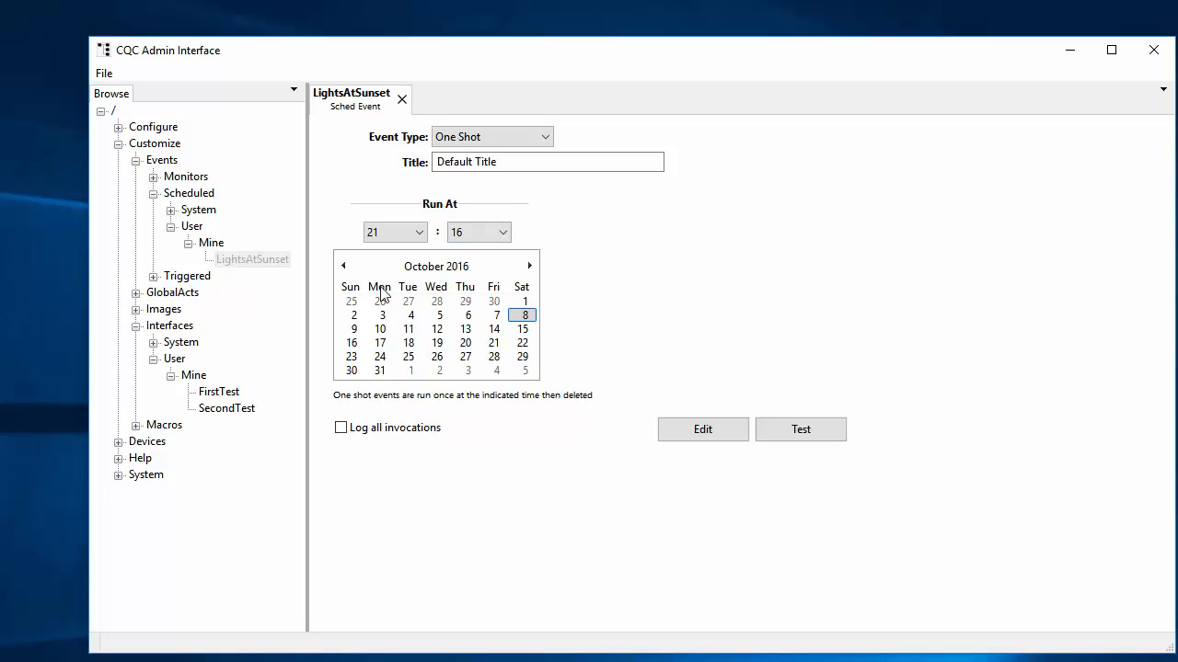
pyautogui.click(546, 138)
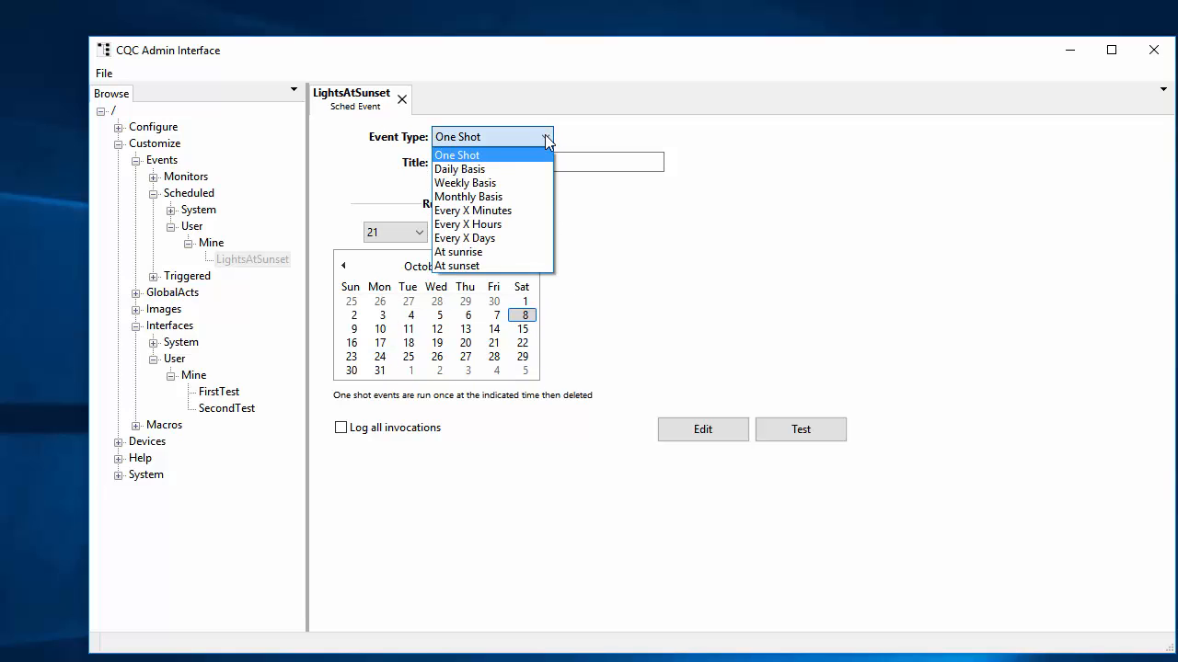
pyautogui.click(487, 268)
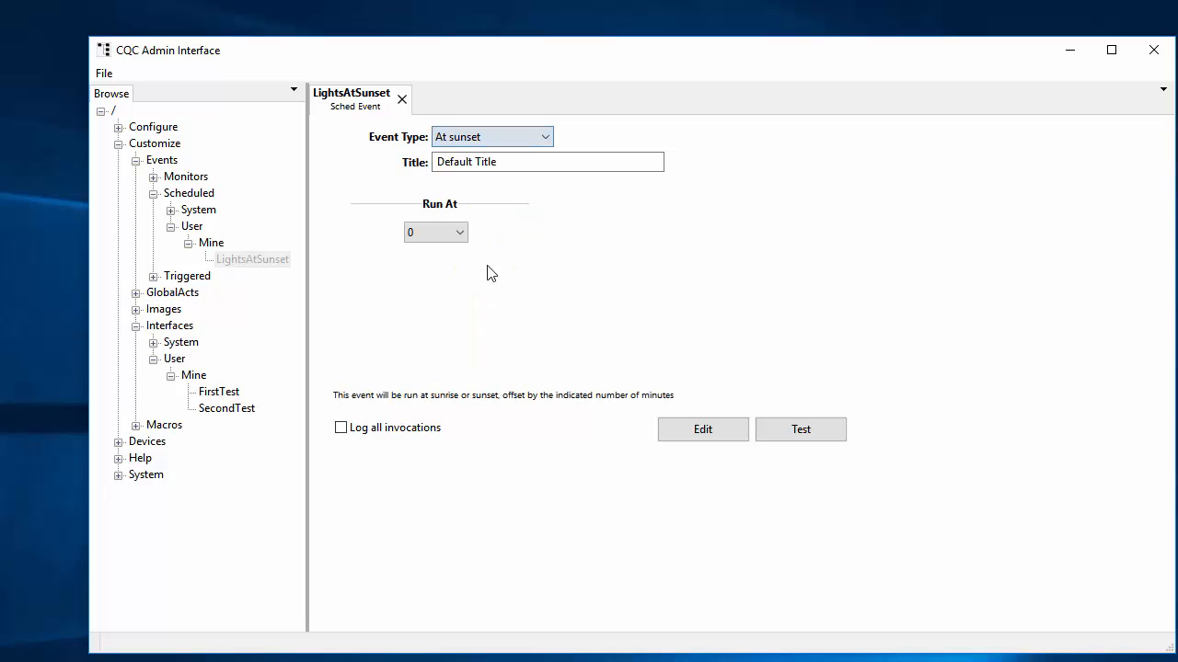
# Replace the event's default title with "Ext Lights on at sunset"
pyautogui.moveTo(528, 163); pyautogui.dragTo(329, 163)
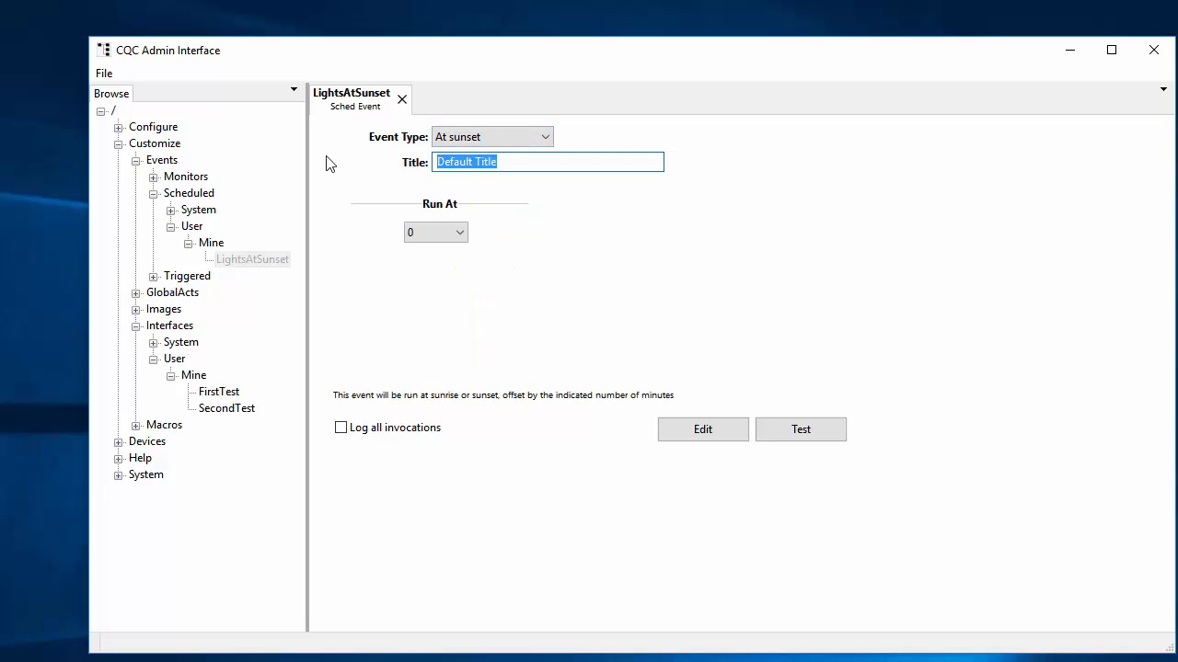
pyautogui.write('LIghts')
pyautogui.press('BackSpace')
pyautogui.press('BackSpace')
pyautogui.press('BackSpace')
pyautogui.press('BackSpace')
pyautogui.press('BackSpace')
pyautogui.press('BackSpace')
pyautogui.press('BackSpace')
pyautogui.write('E')
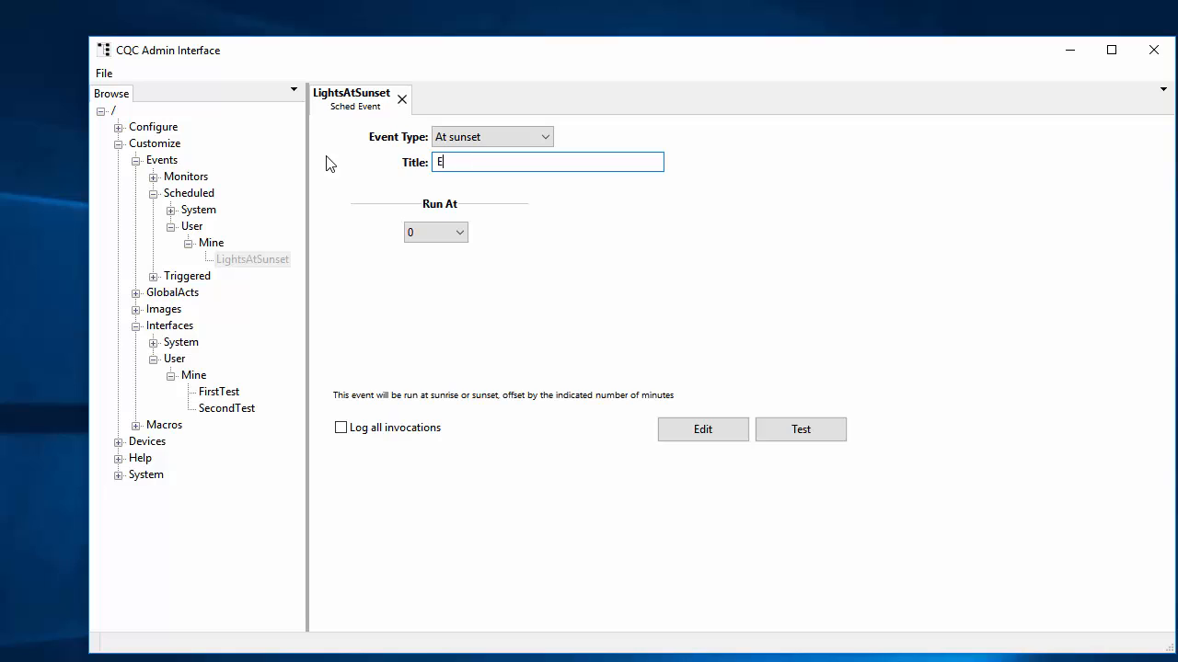
pyautogui.write('xt Lights on at sunset')
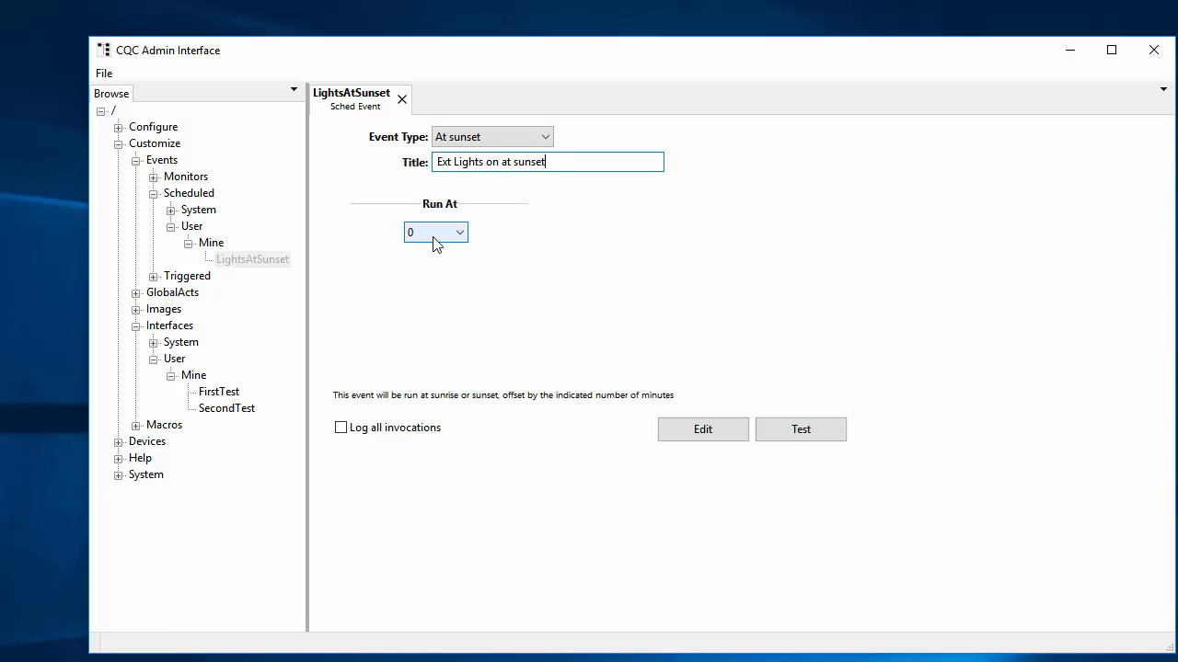
# Set the event's Run At offset to -15 minutes
pyautogui.click(437, 240)
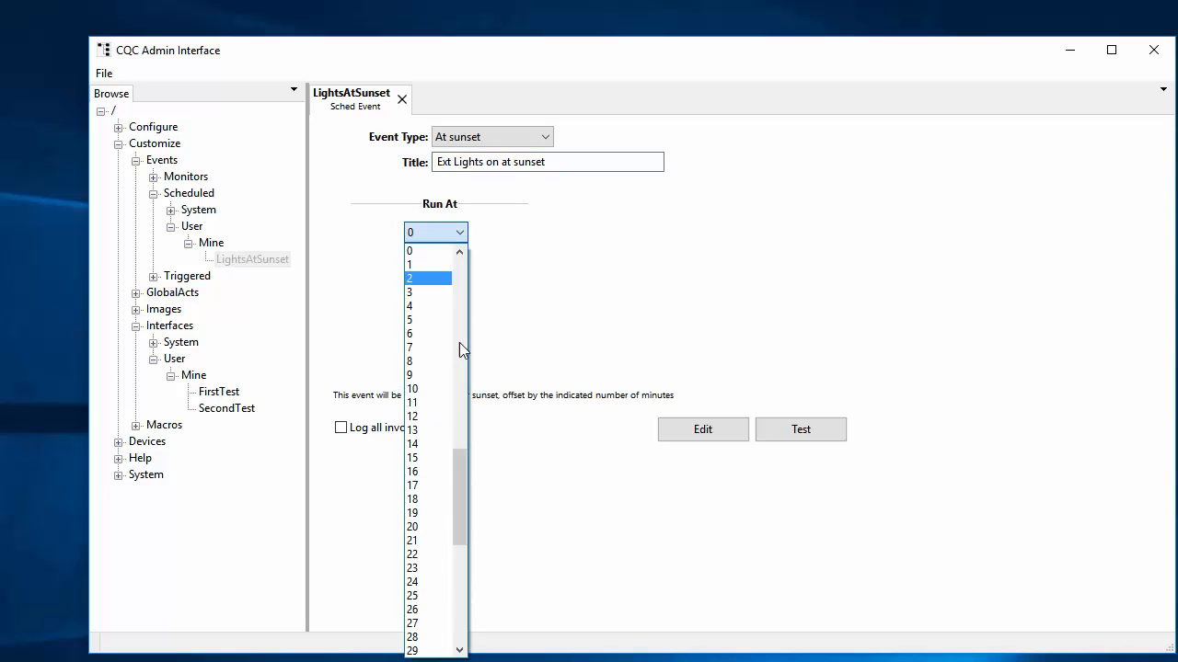
pyautogui.scroll(5, 439, 349)
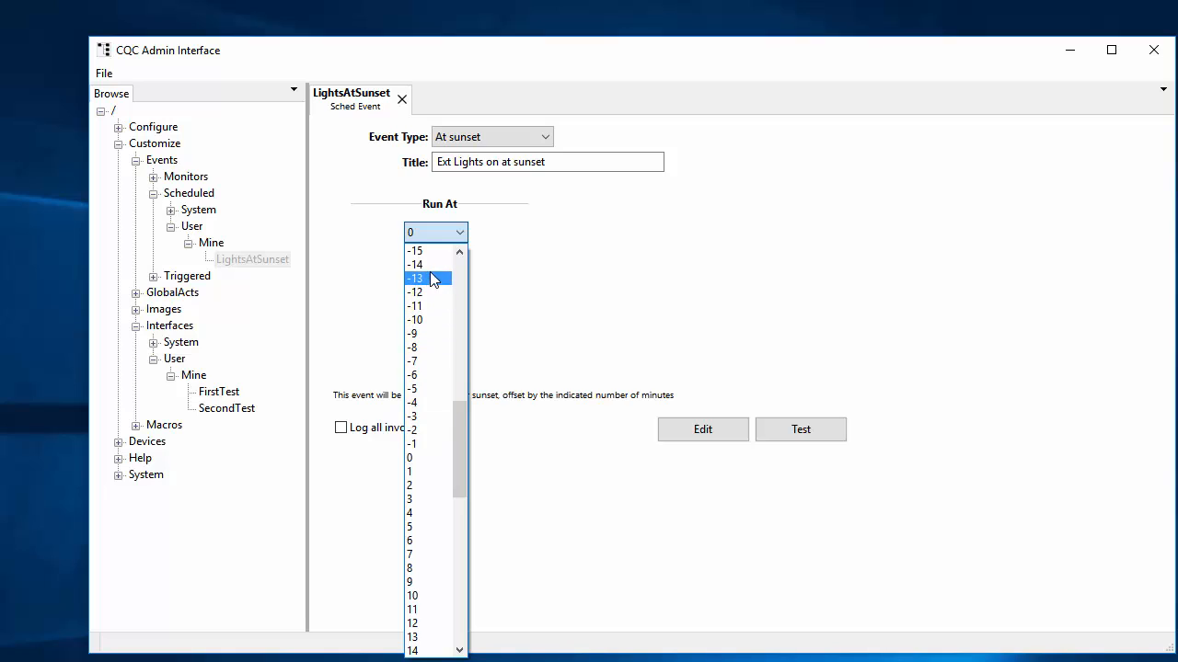
pyautogui.click(431, 251)
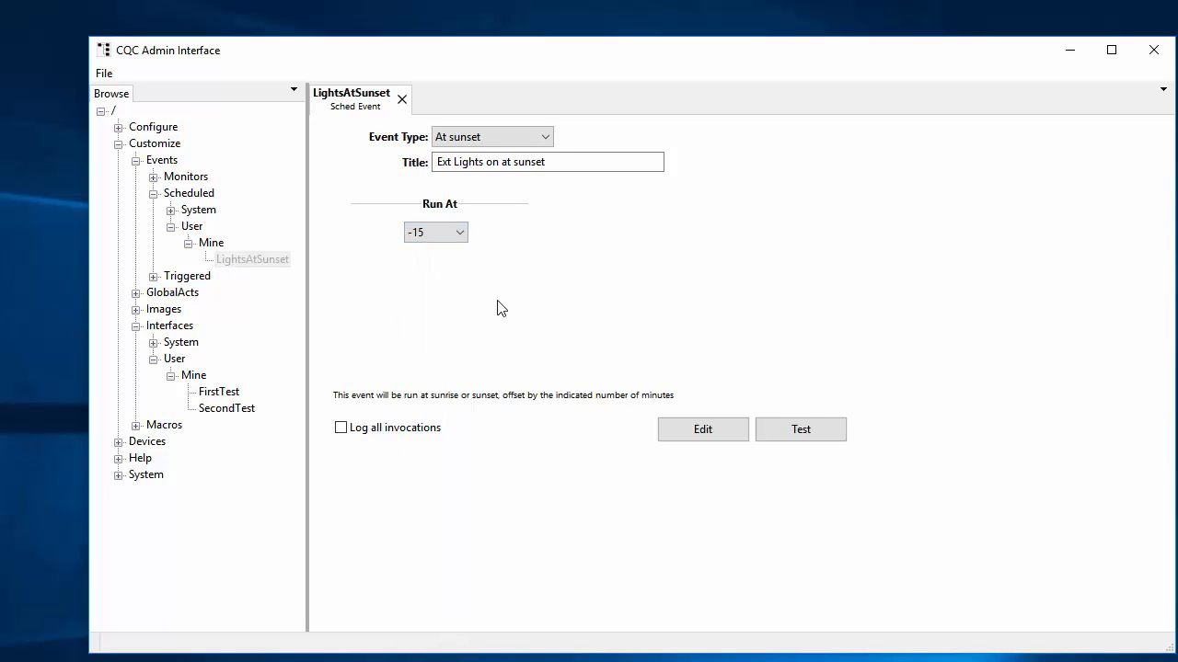
# Open the event's action for editing and insert a Devices FieldWrite command under OnSchedule
pyautogui.click(701, 432)
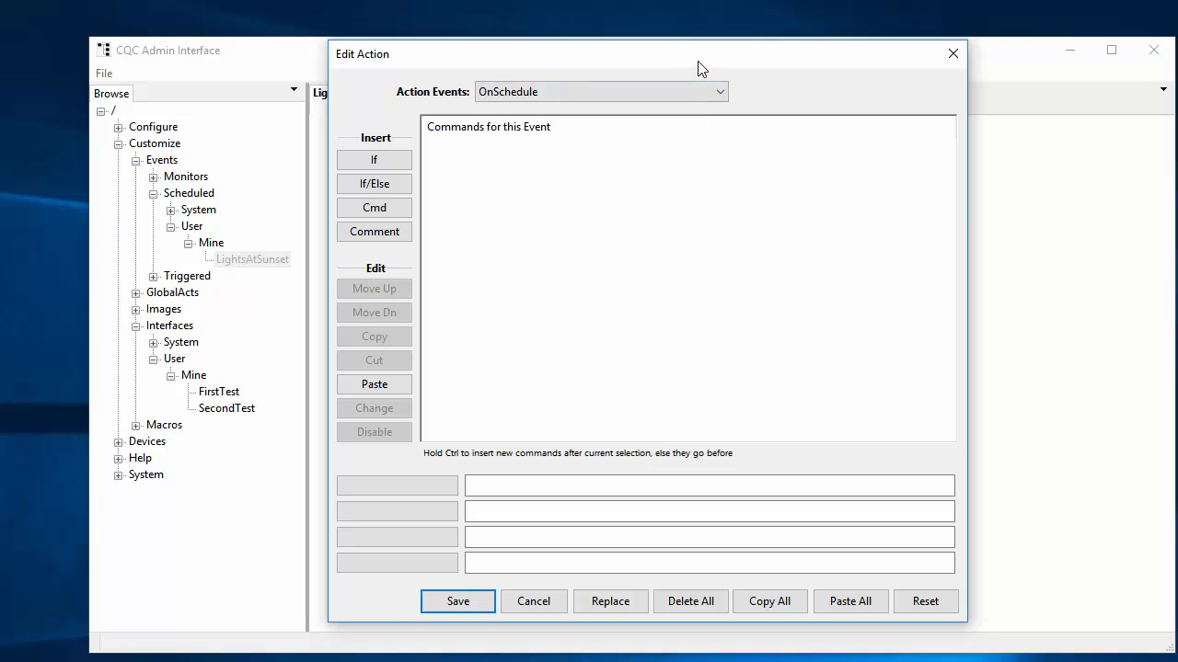
pyautogui.click(393, 212)
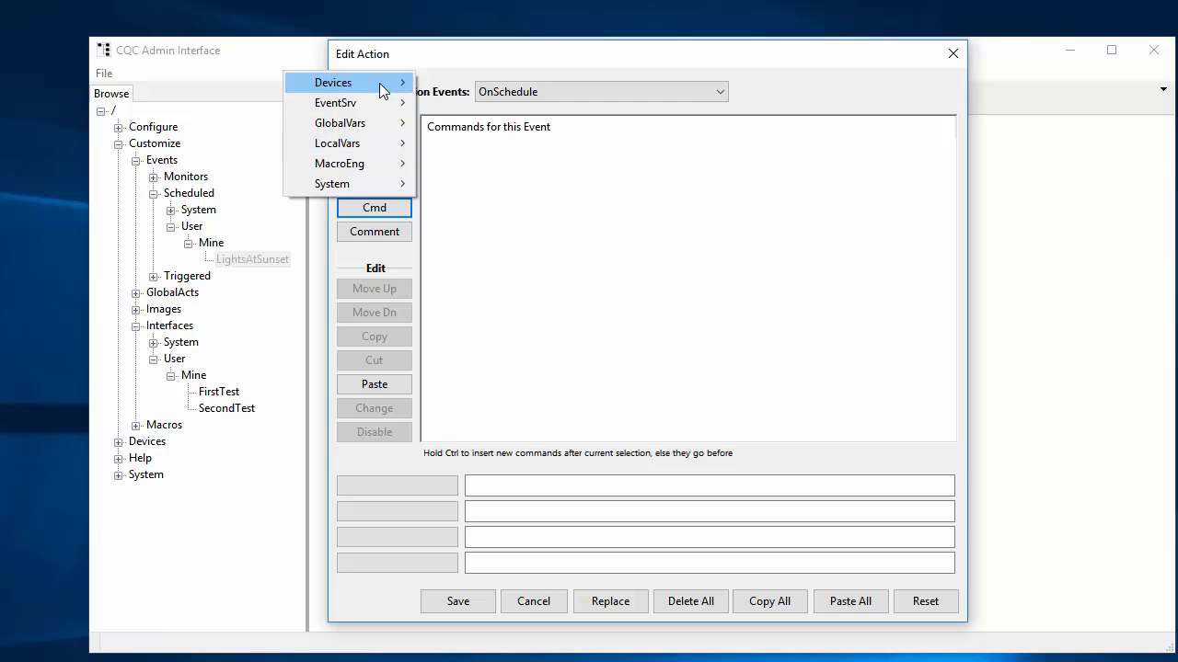
pyautogui.moveTo(376, 83)
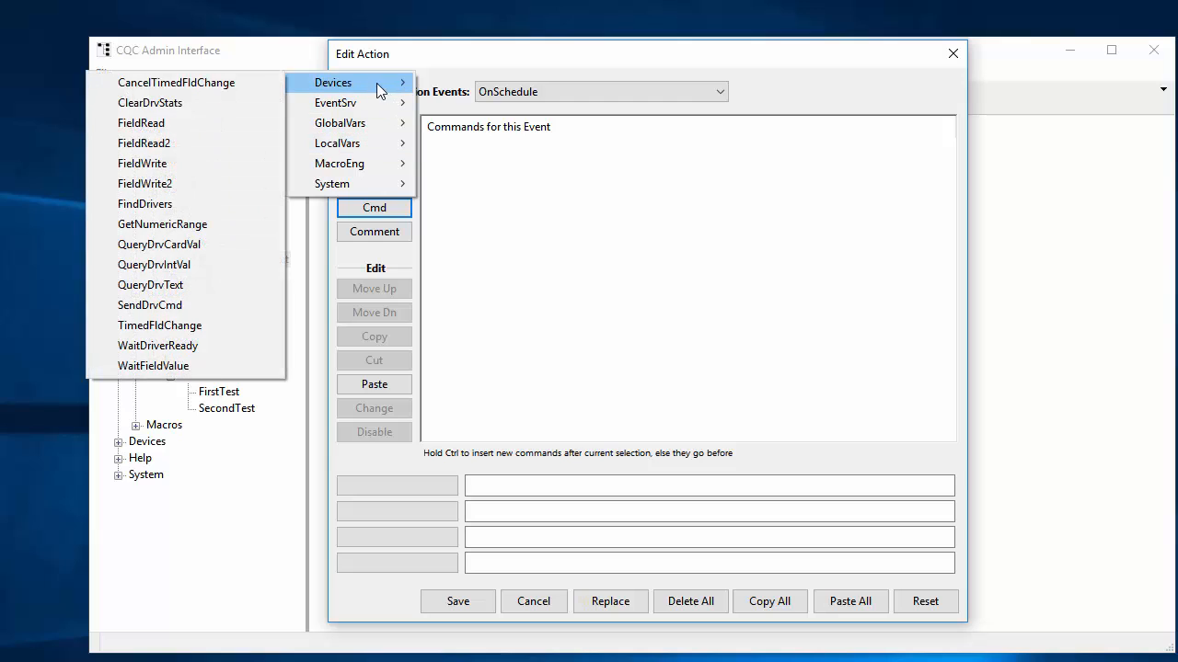
pyautogui.click(143, 164)
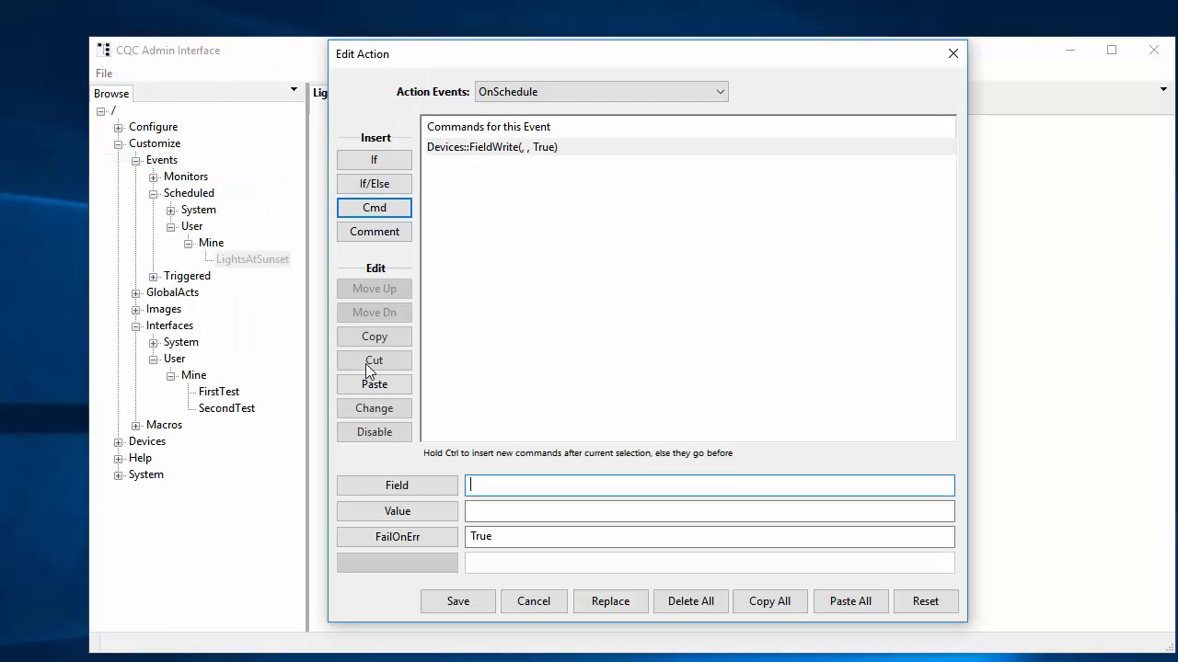
# Set the FieldWrite command's target field to LGHT#Sw_ExtDriveway of the Lighting driver
pyautogui.click(416, 484)
pyautogui.moveTo(451, 242); pyautogui.dragTo(636, 216)
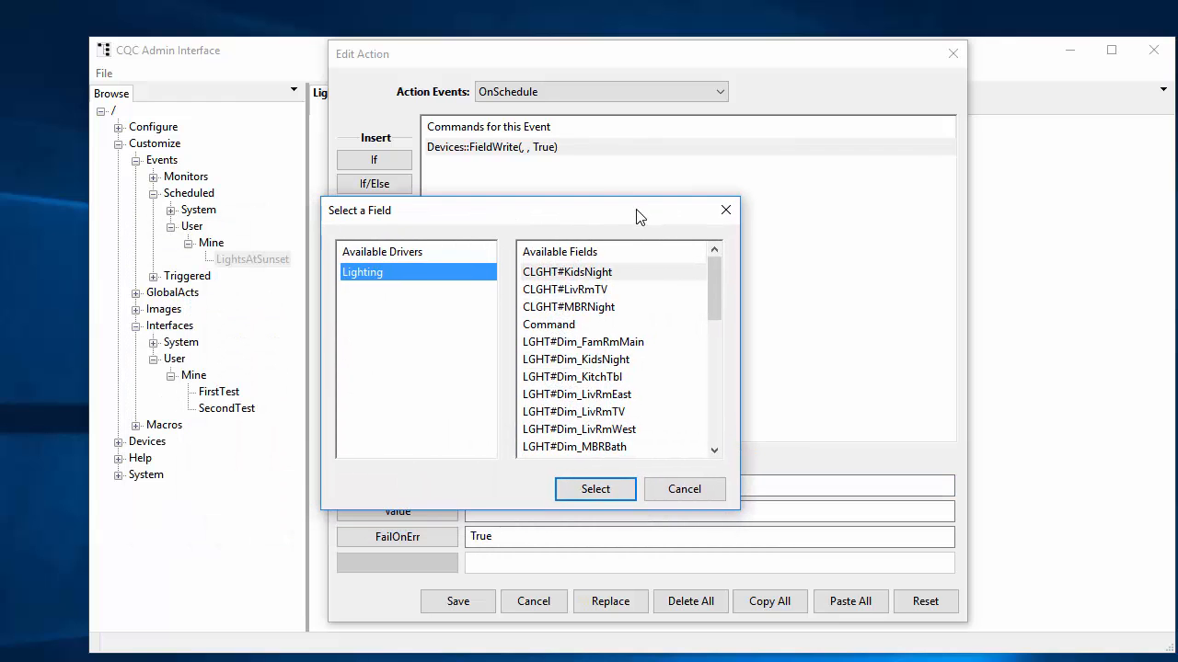
pyautogui.moveTo(716, 301); pyautogui.dragTo(663, 386)
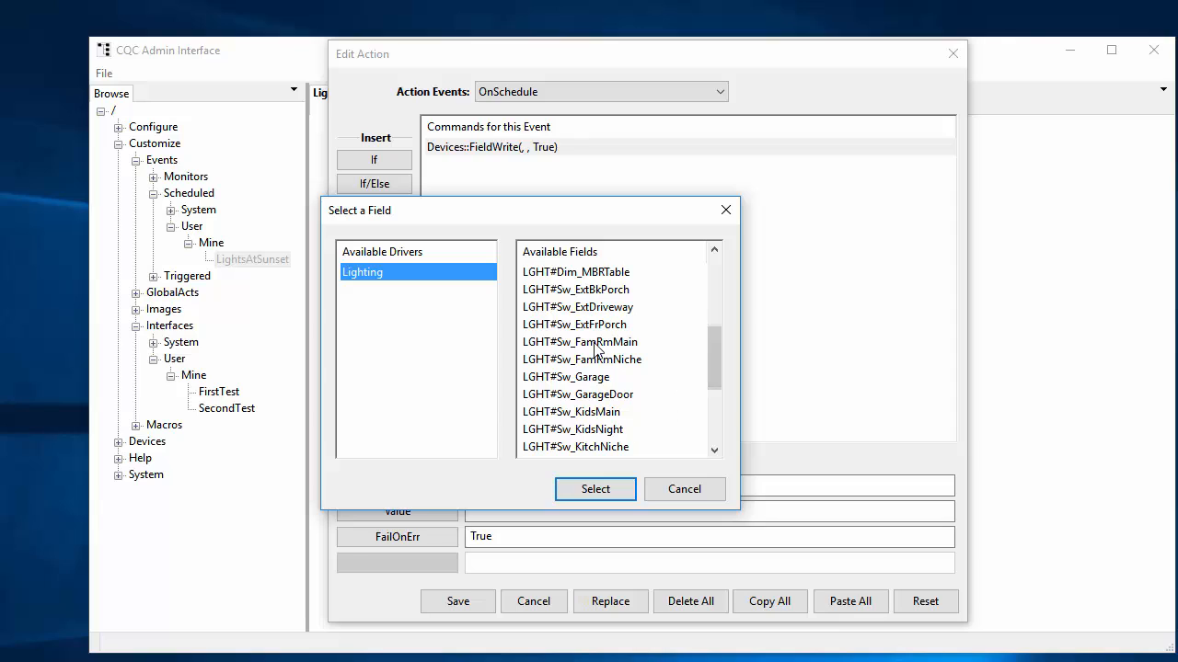
pyautogui.click(600, 307)
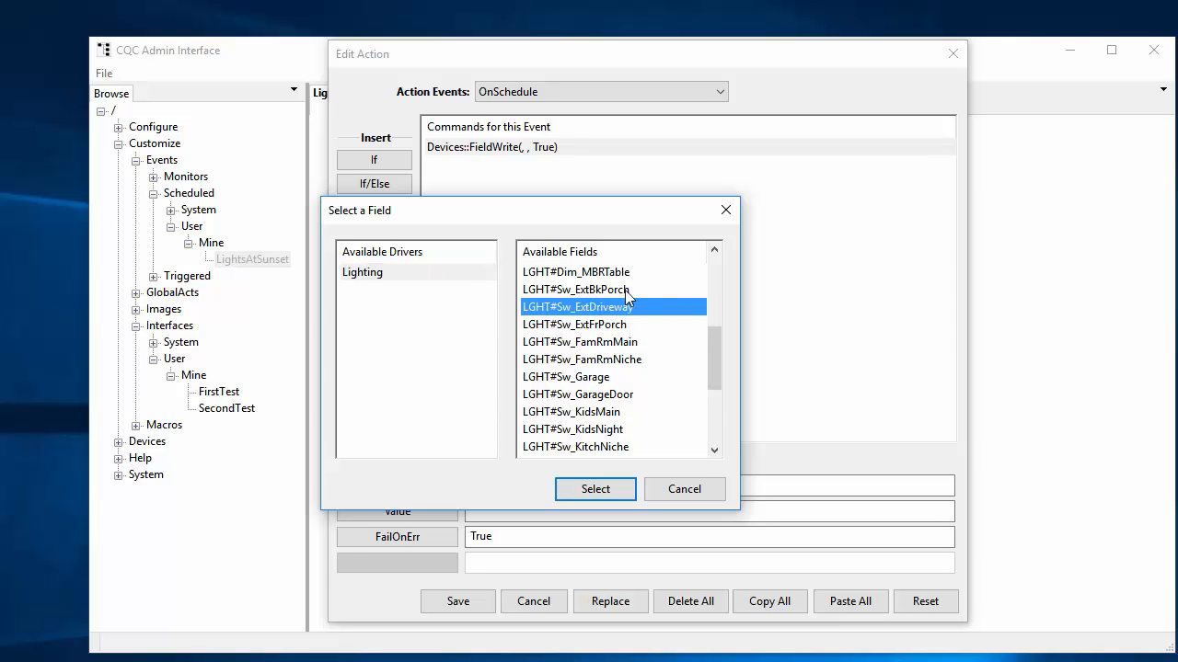
pyautogui.click(594, 488)
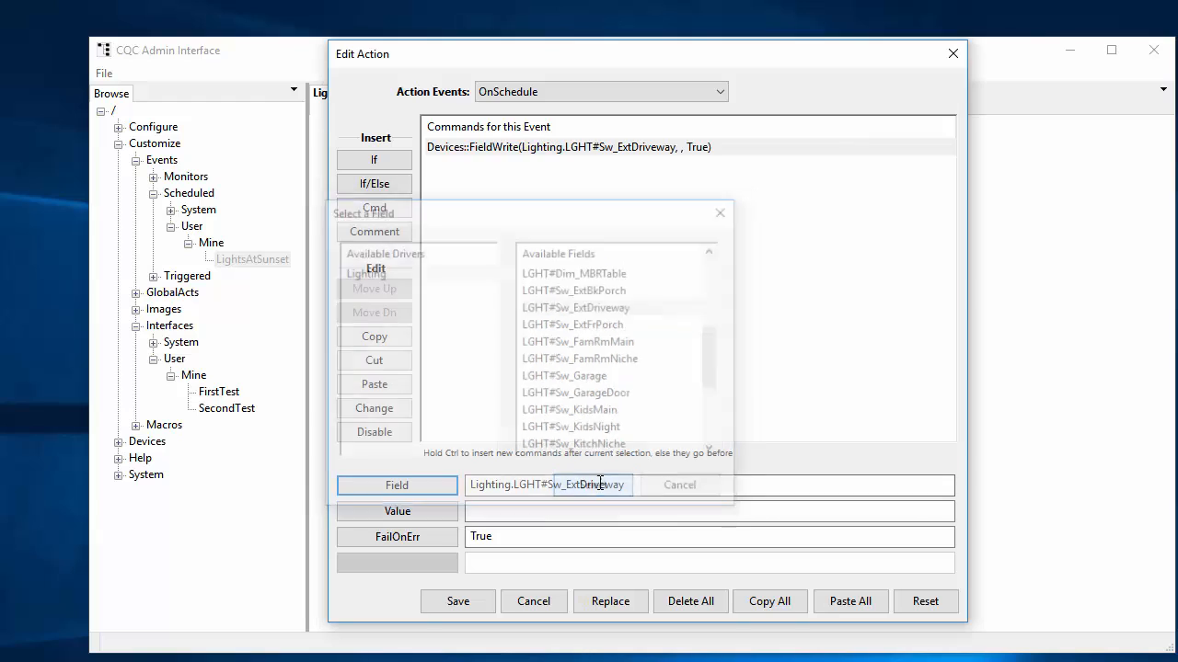
# Duplicate the driveway FieldWrite command in the OnSchedule command list
pyautogui.click(504, 149)
pyautogui.click(363, 336)
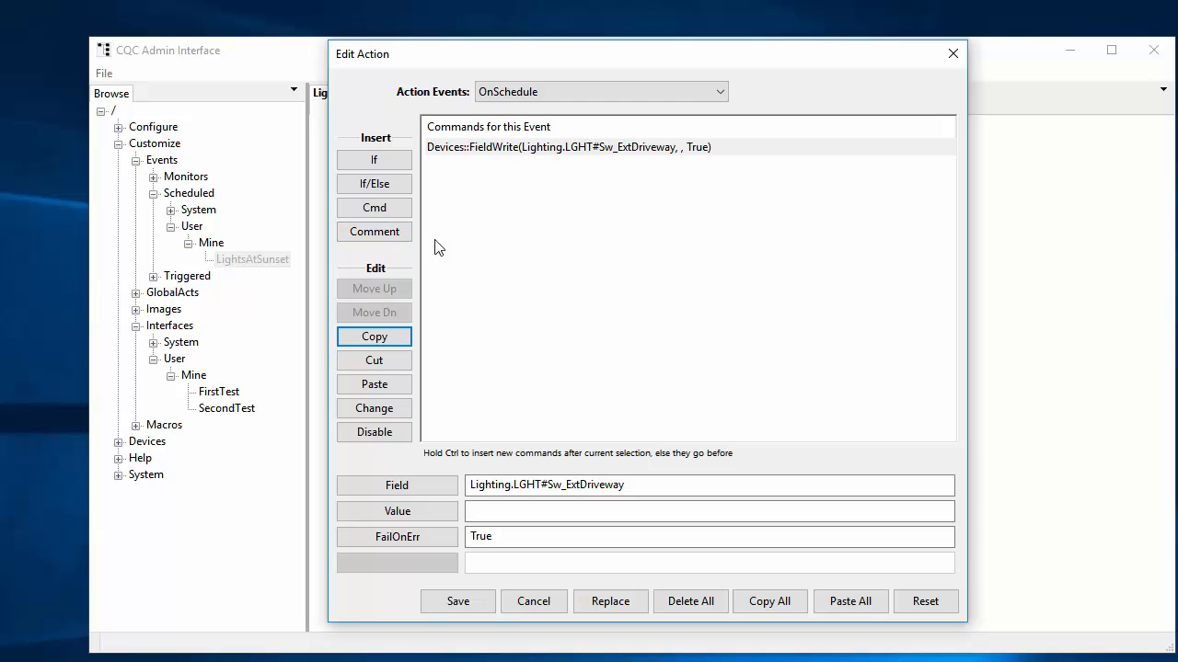
pyautogui.click(387, 390)
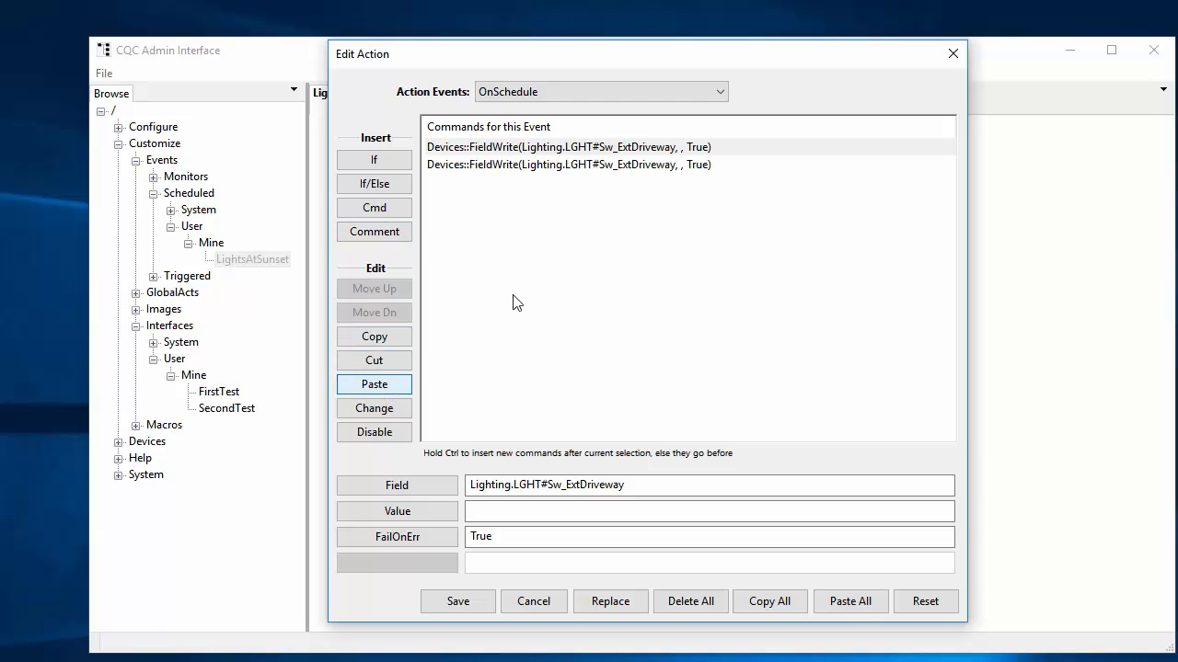
# Change the second FieldWrite command's field to Lighting.LGHT#Sw_ExtBkPorch and set its value to True
pyautogui.click(538, 170)
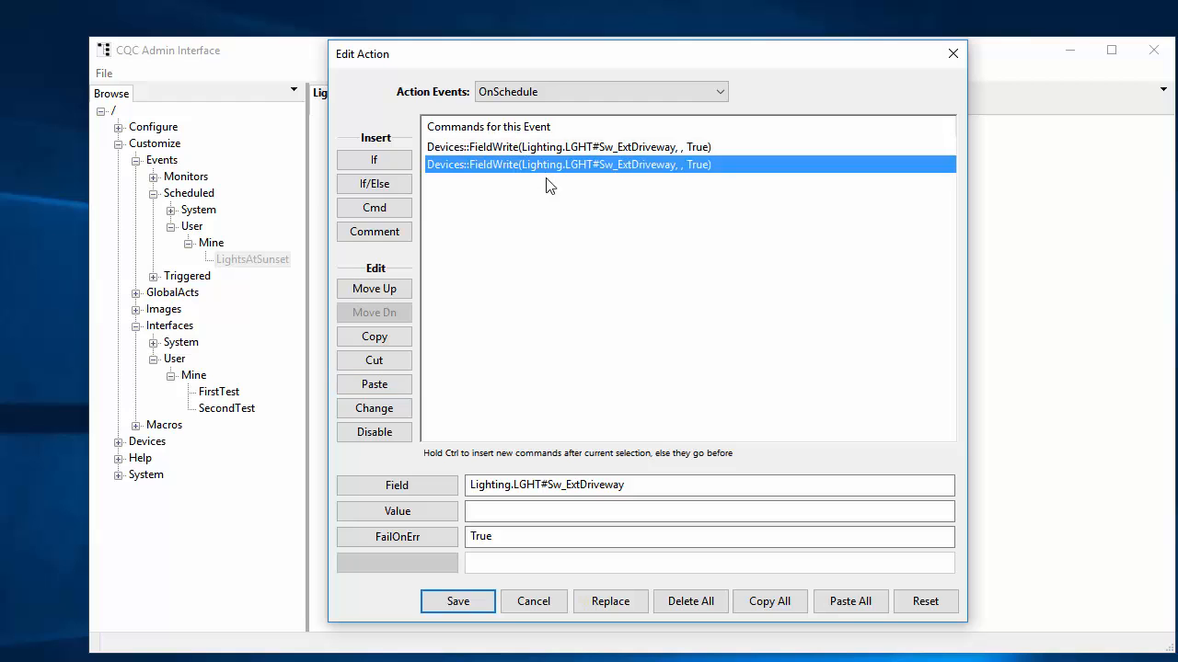
pyautogui.click(499, 488)
pyautogui.click(429, 488)
pyautogui.scroll(-1, 476, 405)
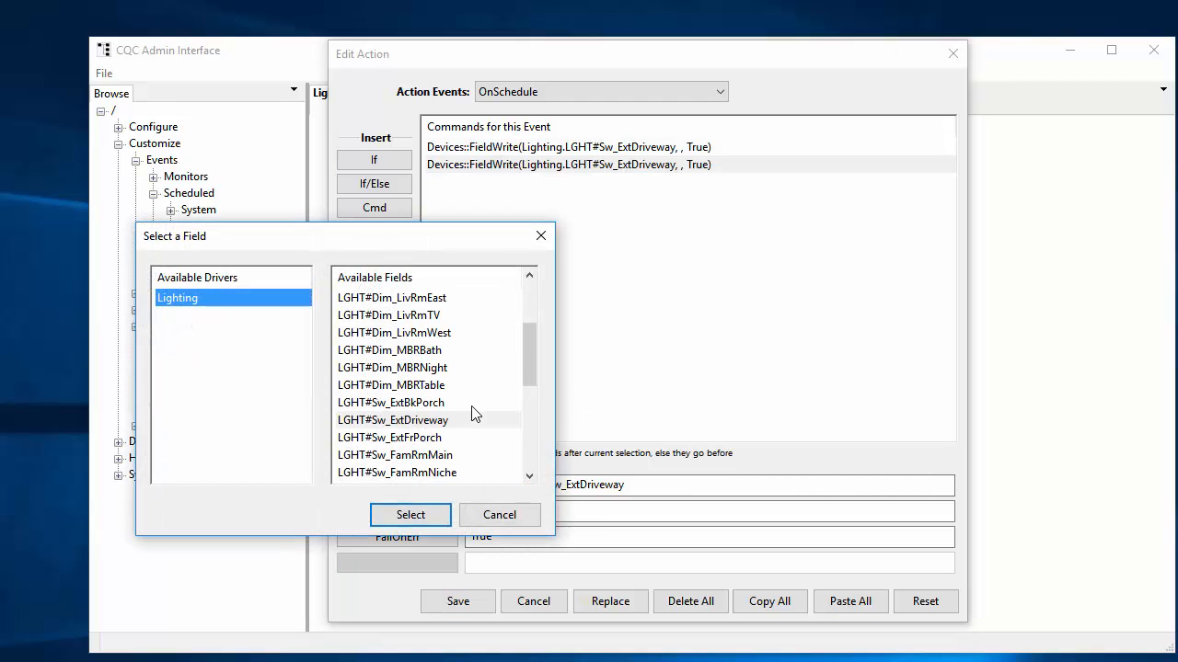
pyautogui.click(439, 405)
pyautogui.click(410, 515)
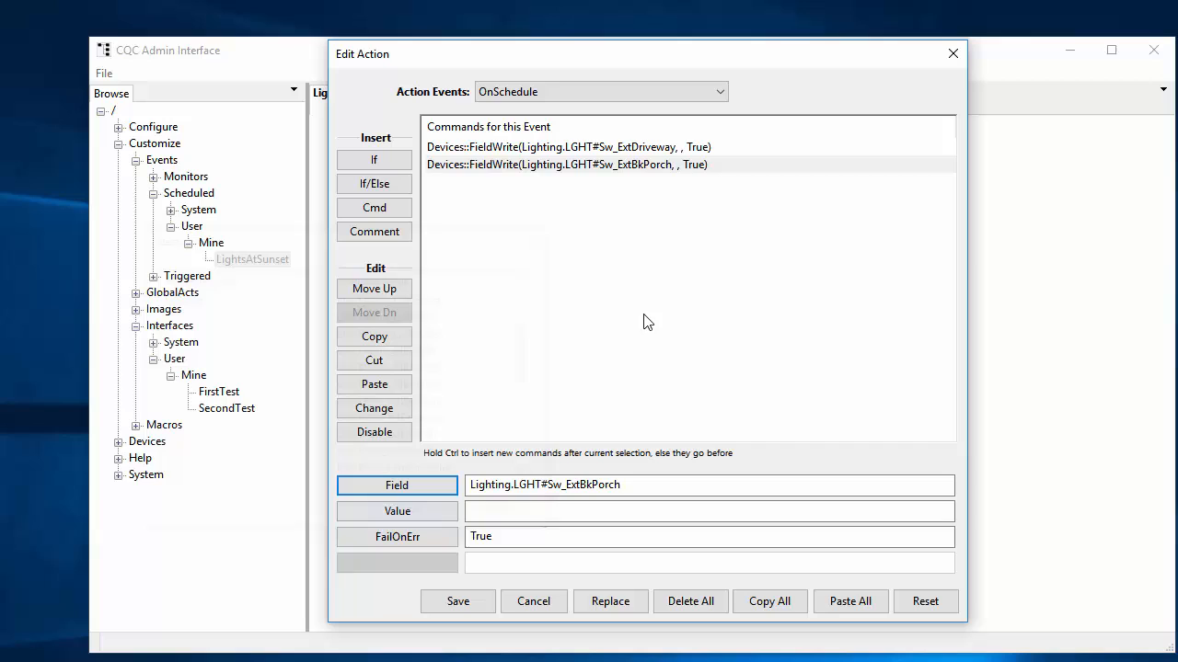
pyautogui.click(413, 513)
pyautogui.click(492, 534)
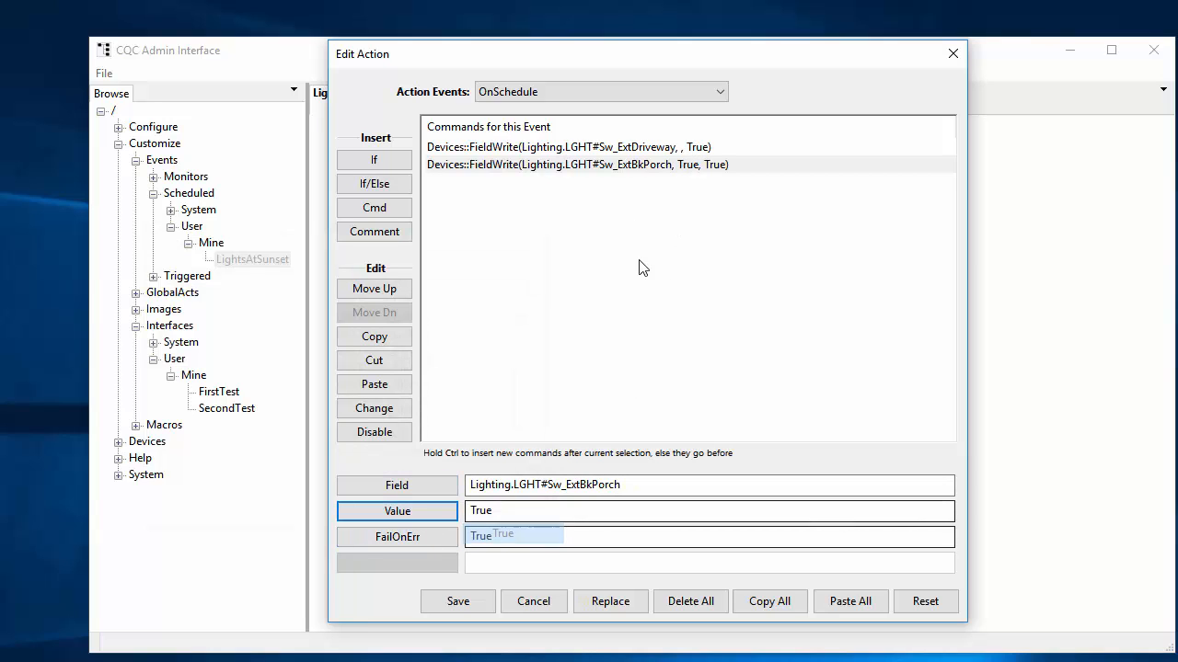
# Set the value of the Lighting.LGHT#Sw_ExtDriveway command to True, save the action and close the LightsAtSunset event
pyautogui.click(648, 148)
pyautogui.click(422, 512)
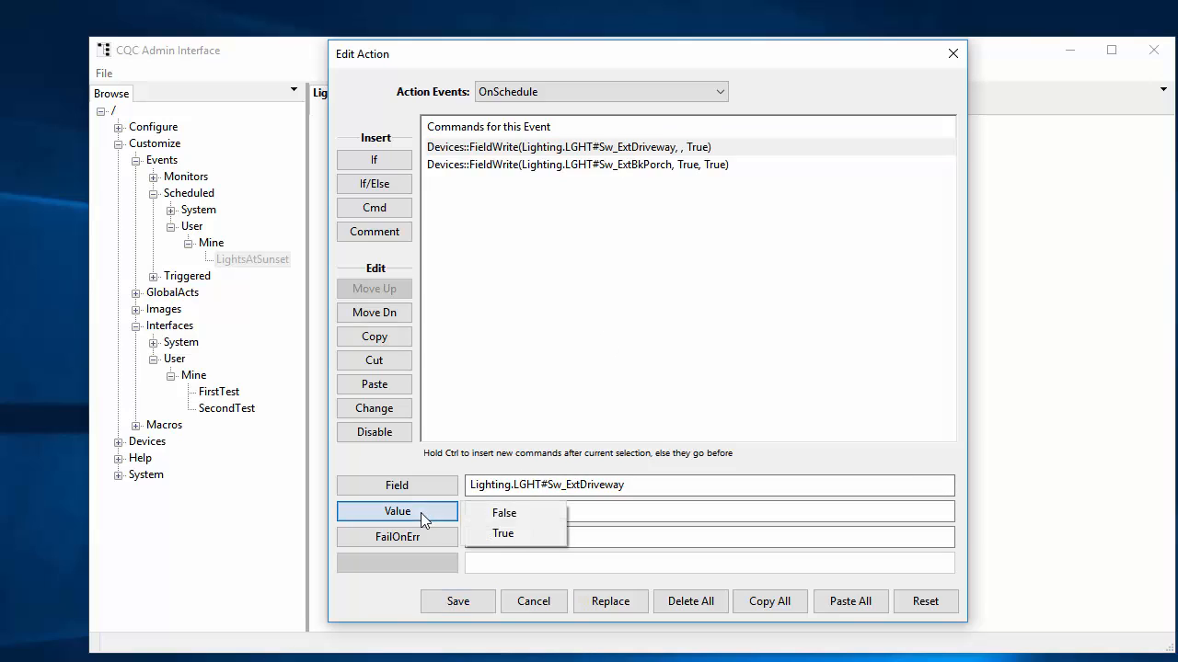
pyautogui.click(505, 537)
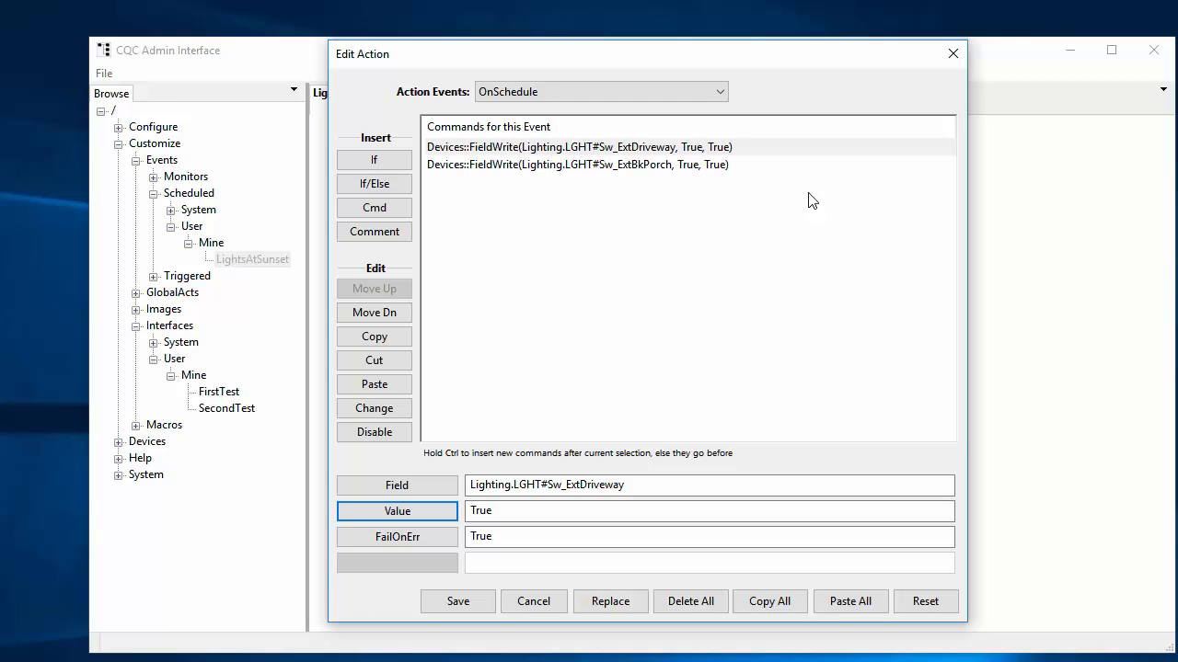
pyautogui.click(471, 606)
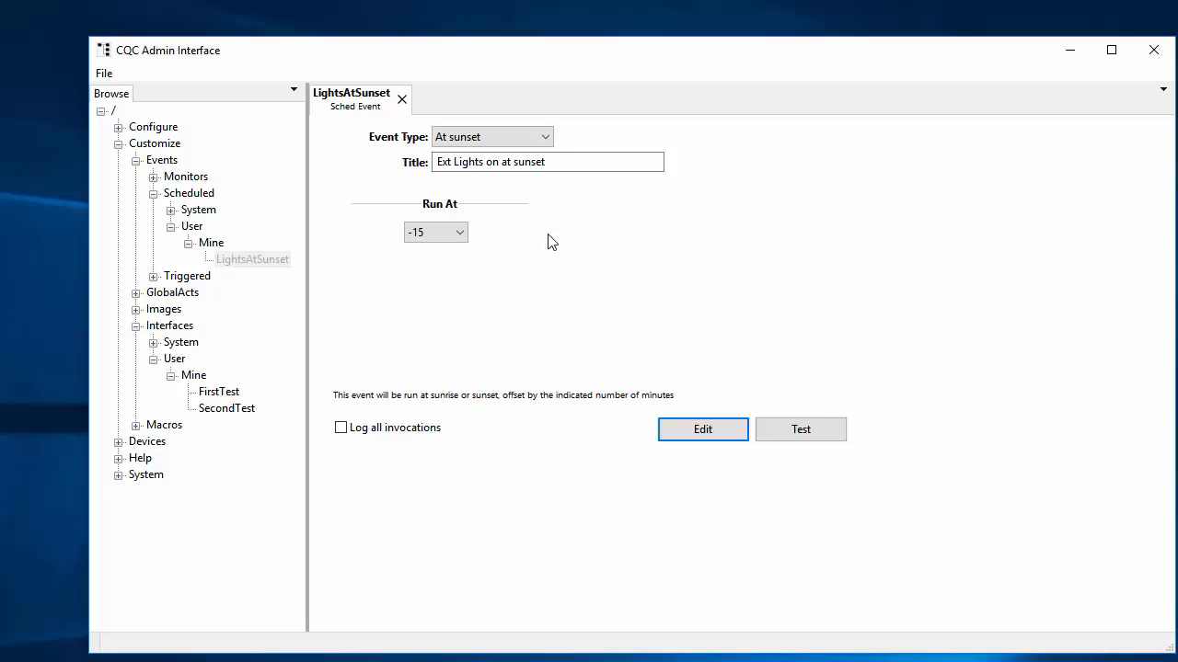
pyautogui.click(401, 98)
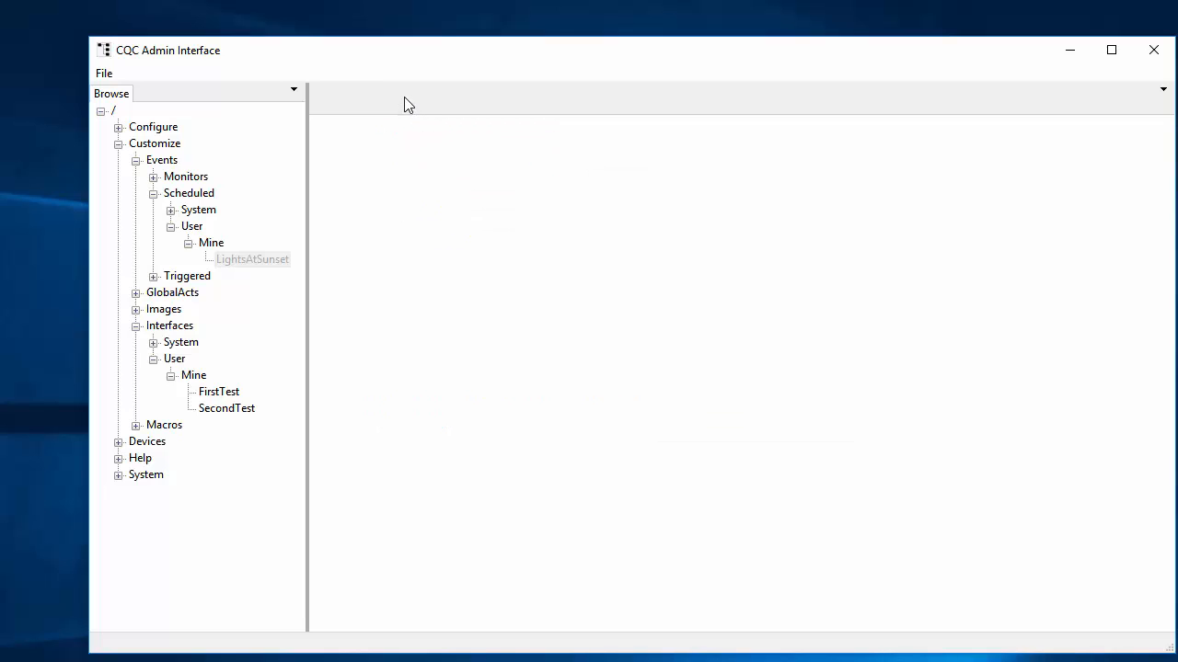
# Copy the LightsAtSunset scheduled event and paste the duplicate into the Mine scope
pyautogui.rightClick(236, 261)
pyautogui.click(168, 150)
pyautogui.rightClick(209, 243)
pyautogui.click(135, 158)
# Rename the duplicated scheduled event as LightsAtSunrise
pyautogui.click(239, 279)
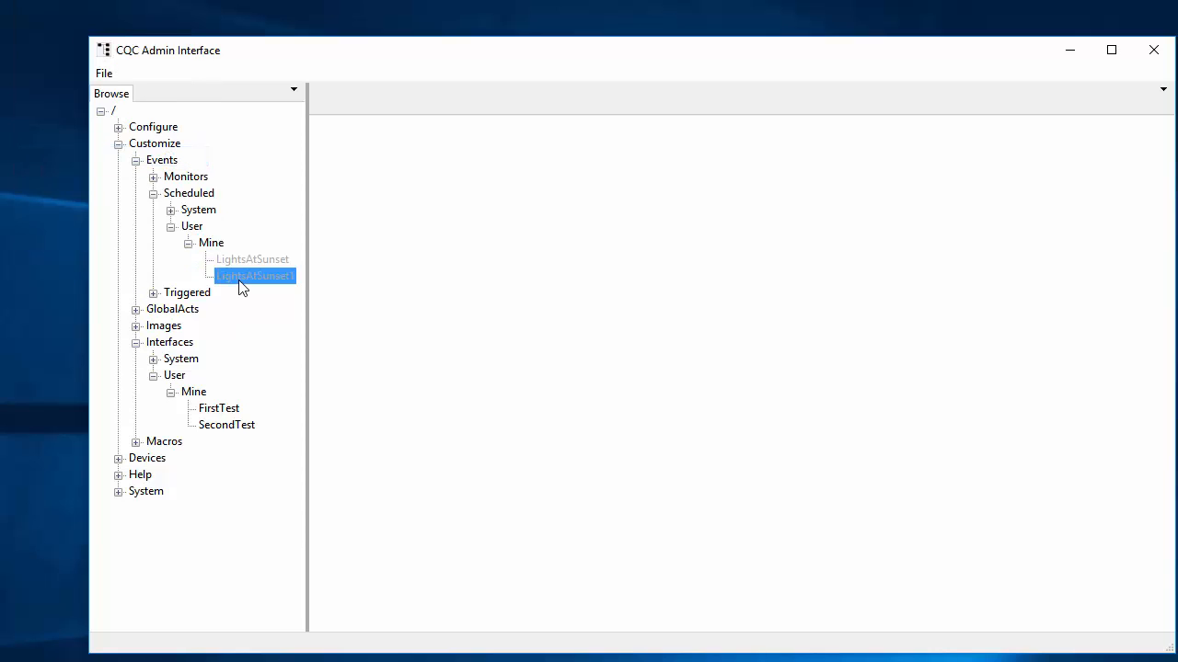
pyautogui.press('F2')
pyautogui.press('End')
pyautogui.press('BackSpace')
pyautogui.press('BackSpace')
pyautogui.press('BackSpace')
pyautogui.press('BackSpace')
pyautogui.press('BackSpace')
pyautogui.write('nirse')
pyautogui.press('BackSpace')
pyautogui.press('BackSpace')
pyautogui.press('BackSpace')
pyautogui.press('BackSpace')
pyautogui.write('reise')
pyautogui.press('BackSpace')
pyautogui.press('BackSpace')
pyautogui.press('BackSpace')
pyautogui.press('BackSpace')
pyautogui.write('ise')
pyautogui.press('Return')
# Open the LightsAtSunrise event, change its event type to At sunrise and set the run offset to 15 minutes
pyautogui.doubleClick(253, 275)
pyautogui.click(546, 137)
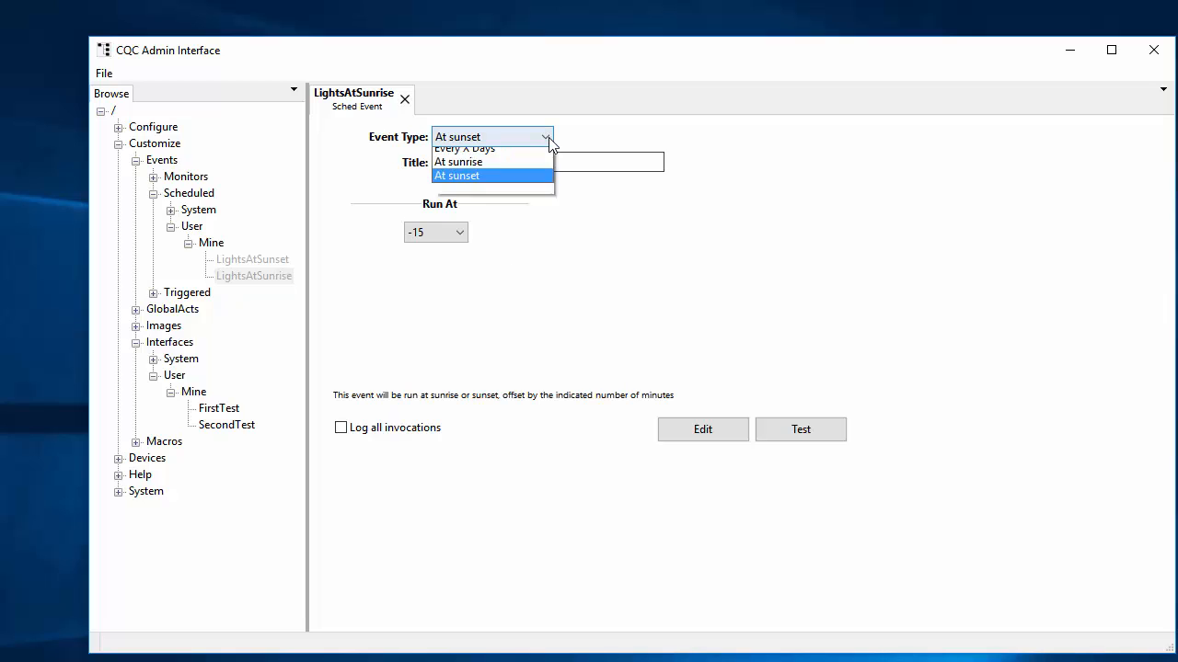
pyautogui.click(478, 251)
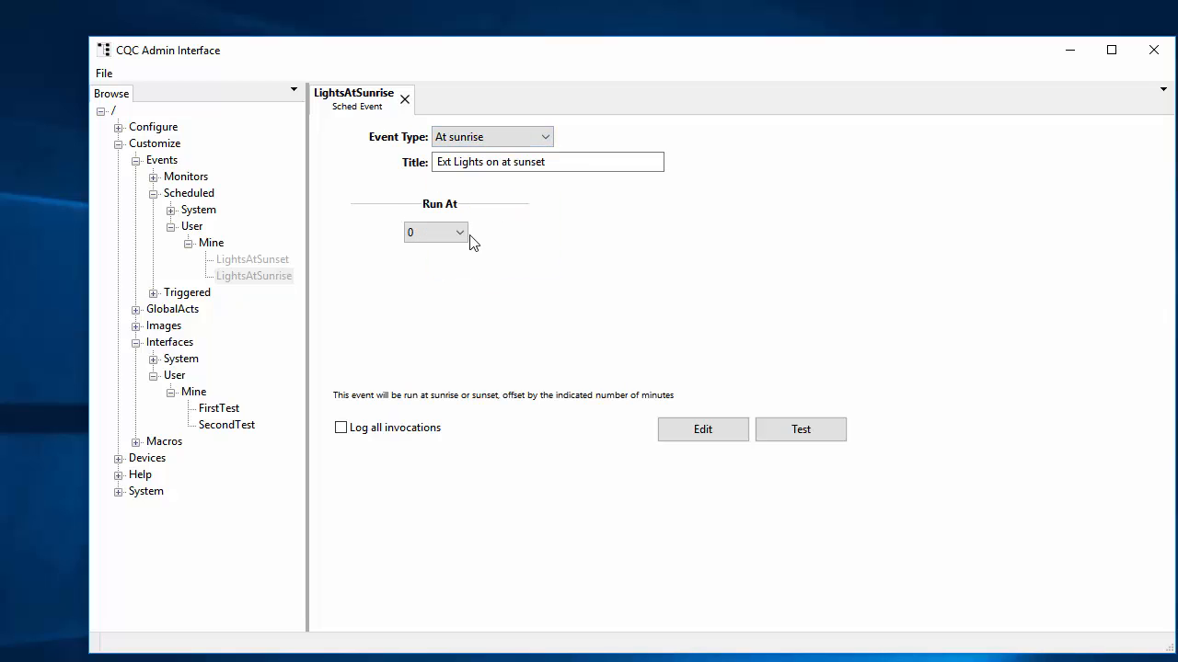
pyautogui.click(463, 234)
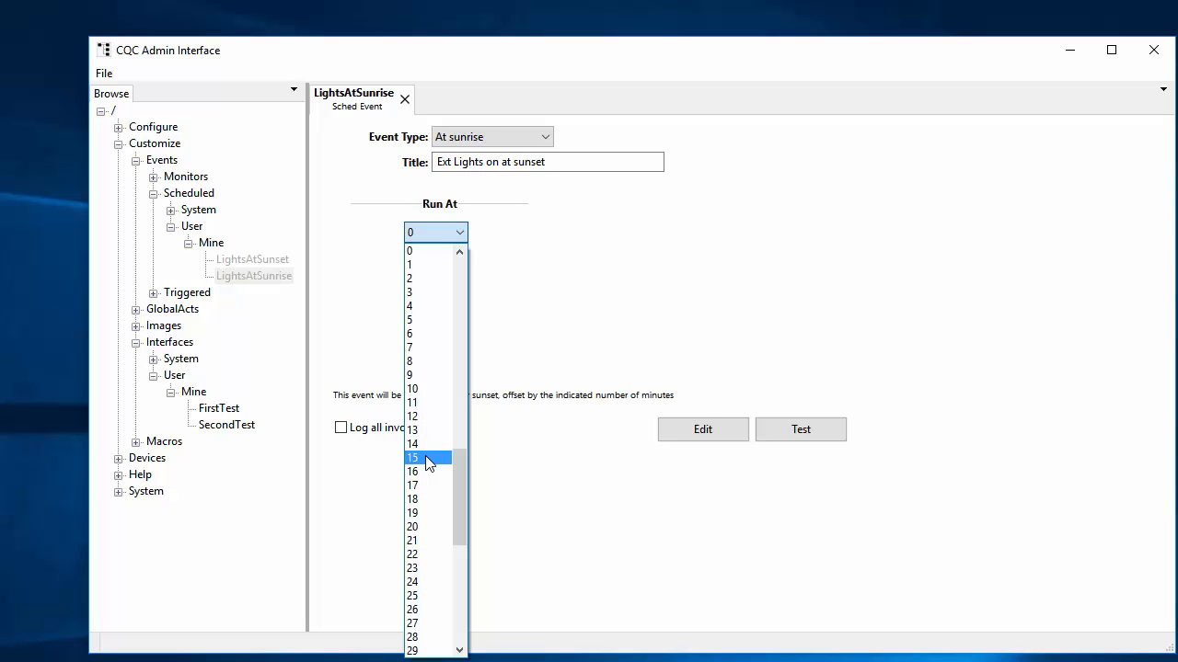
pyautogui.click(426, 458)
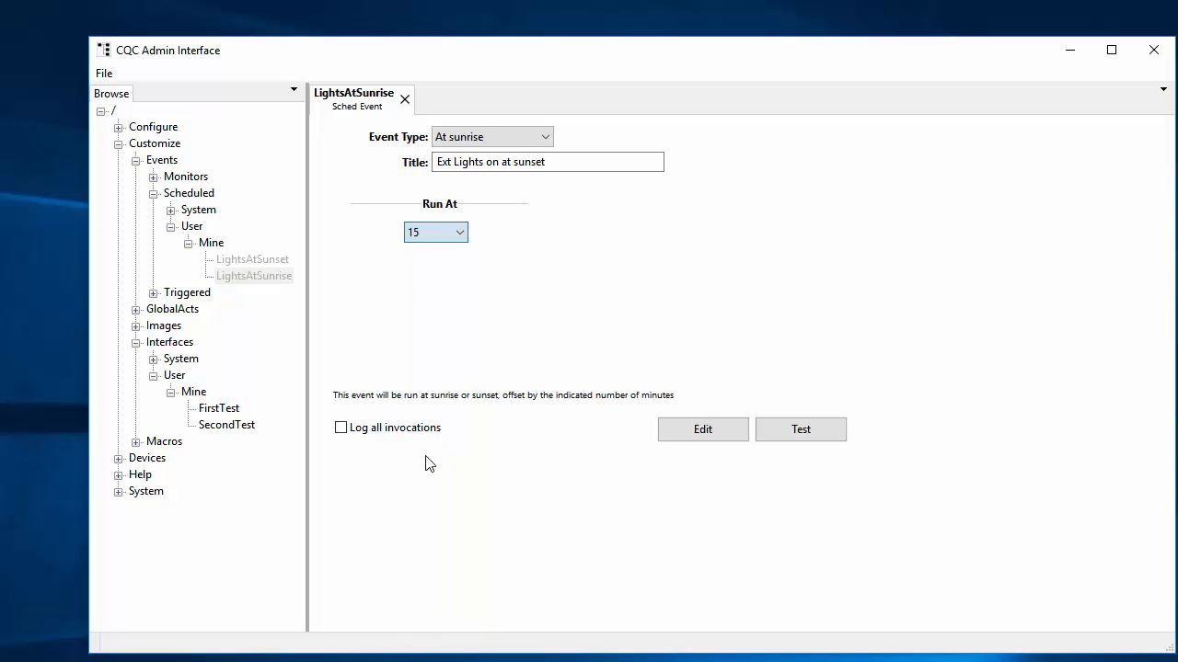
# Set the driveway and back porch FieldWrite values to False in the LightsAtSunrise action, save it and close the event
pyautogui.click(705, 429)
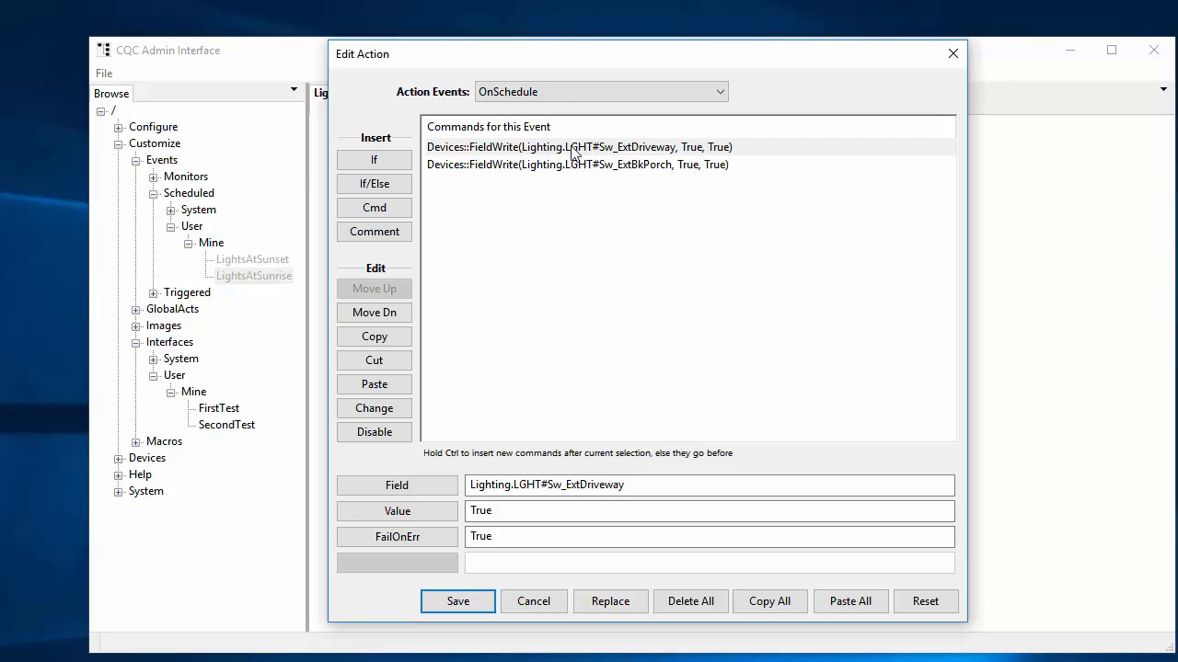
pyautogui.click(572, 150)
pyautogui.click(415, 511)
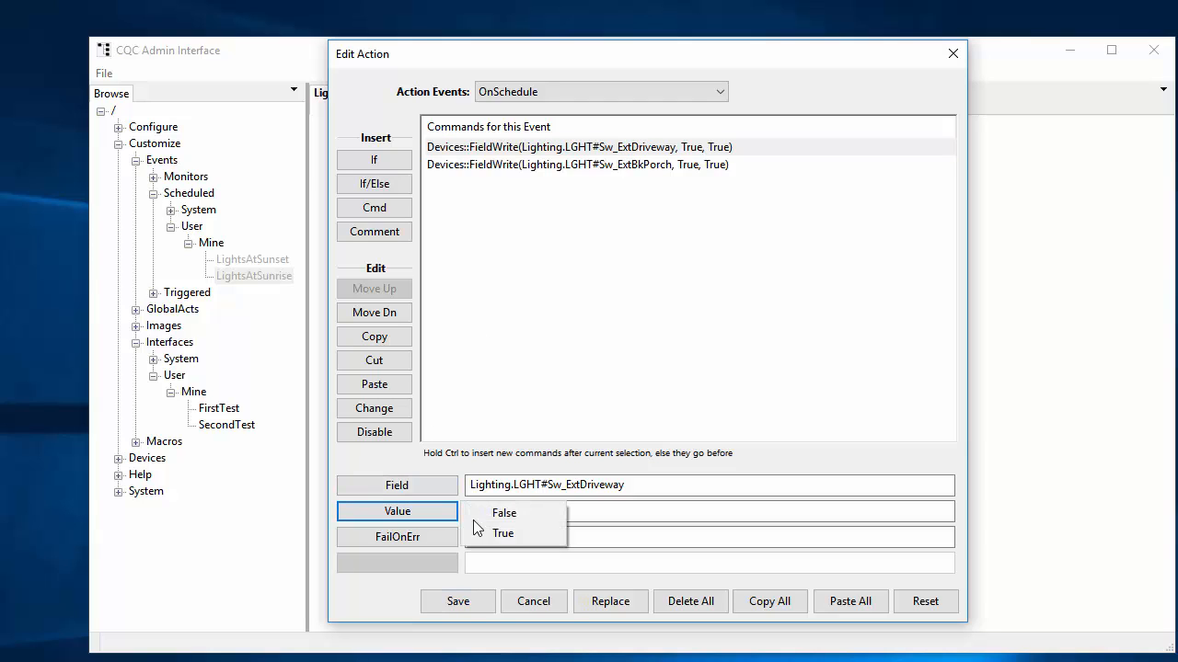
pyautogui.click(503, 513)
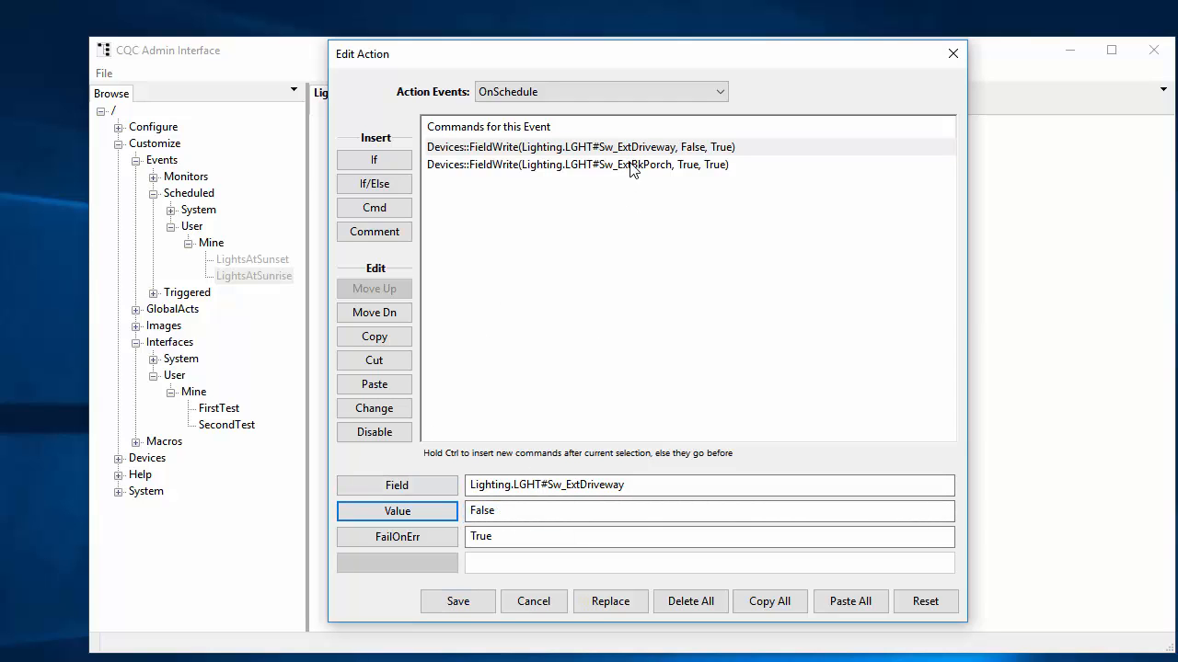
pyautogui.click(631, 168)
pyautogui.click(411, 511)
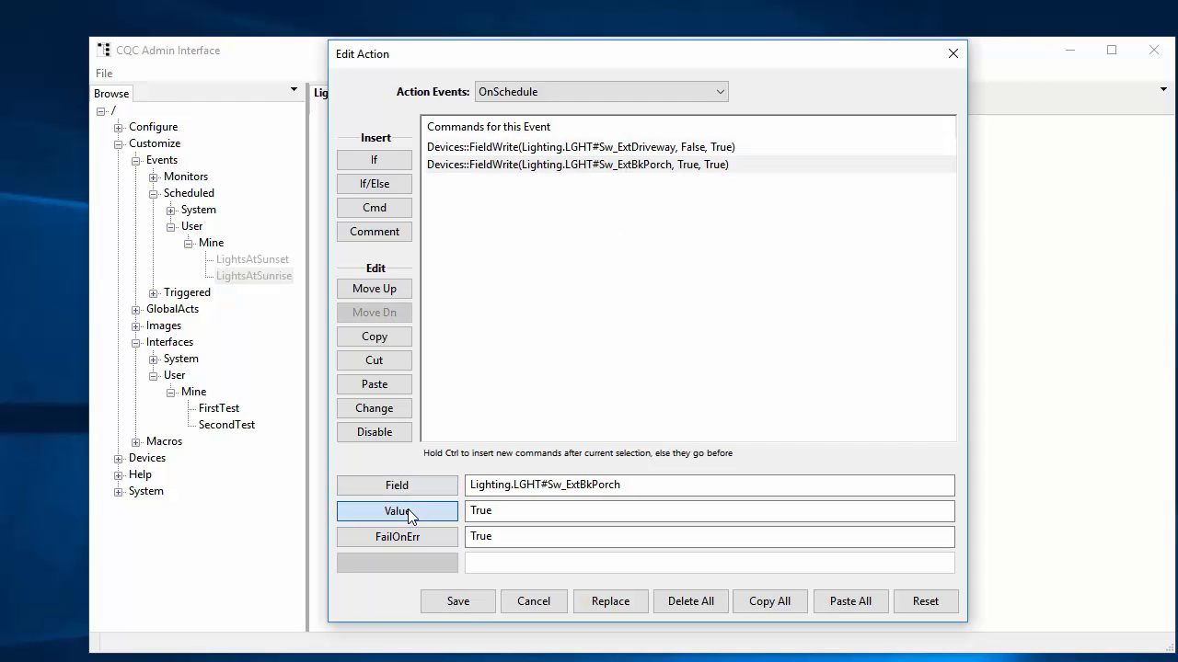
pyautogui.click(504, 512)
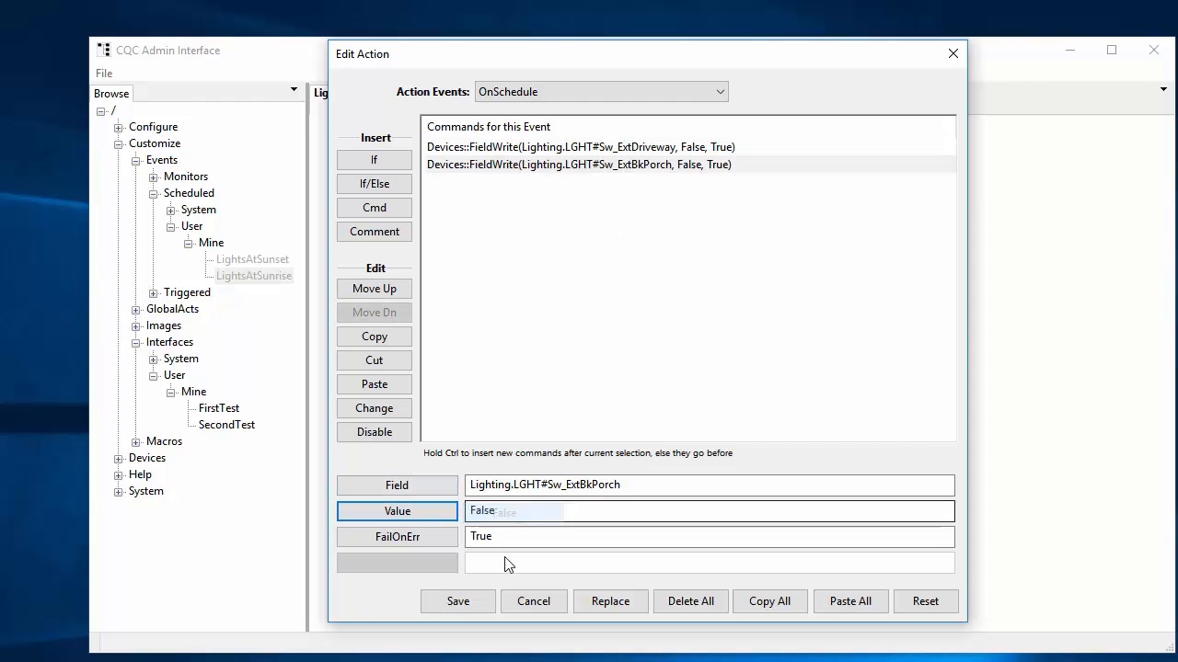
pyautogui.click(469, 605)
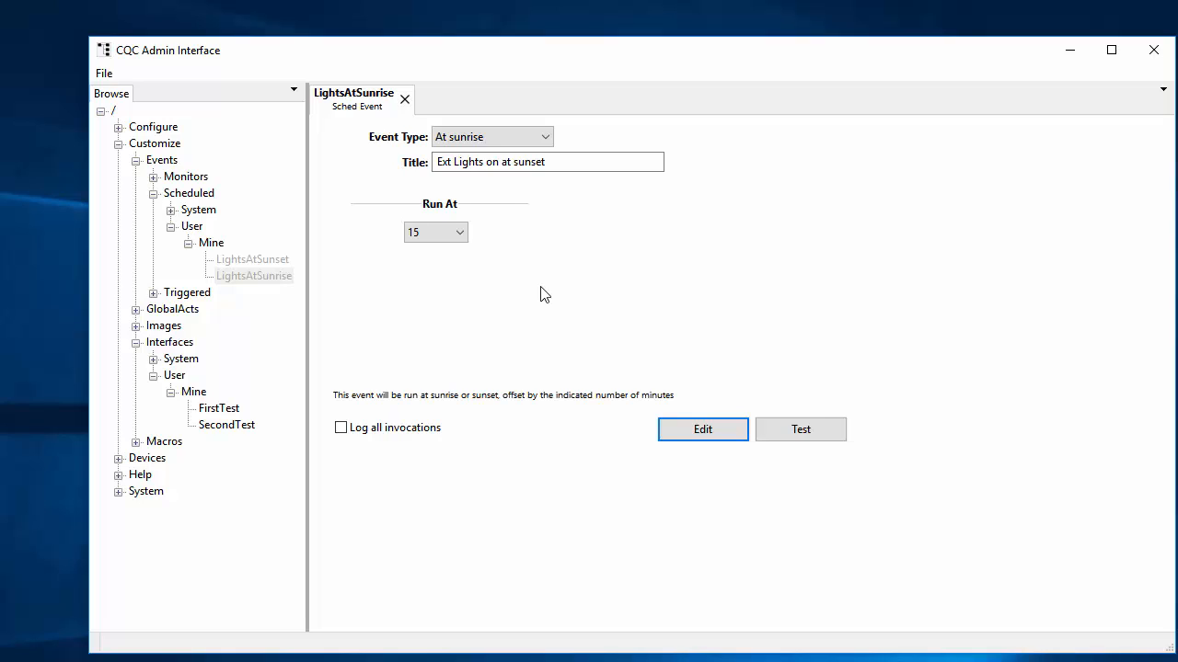
pyautogui.click(404, 99)
# Resume the paused LightsAtSunset and LightsAtSunrise scheduled events
pyautogui.click(257, 261)
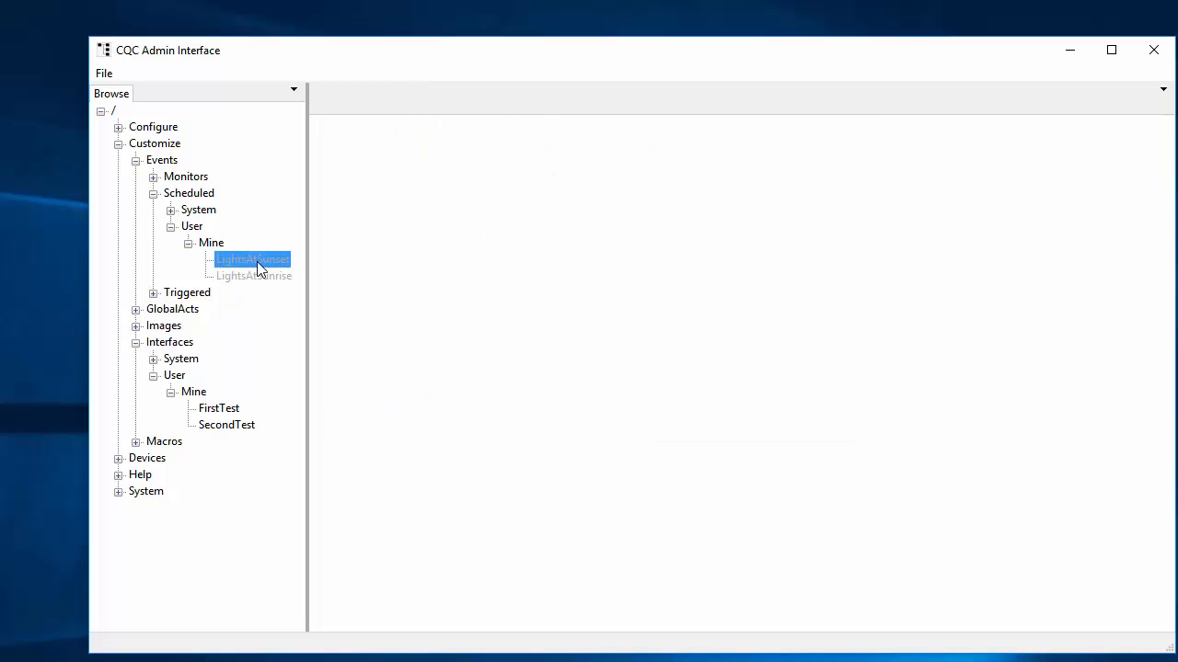
pyautogui.rightClick(256, 262)
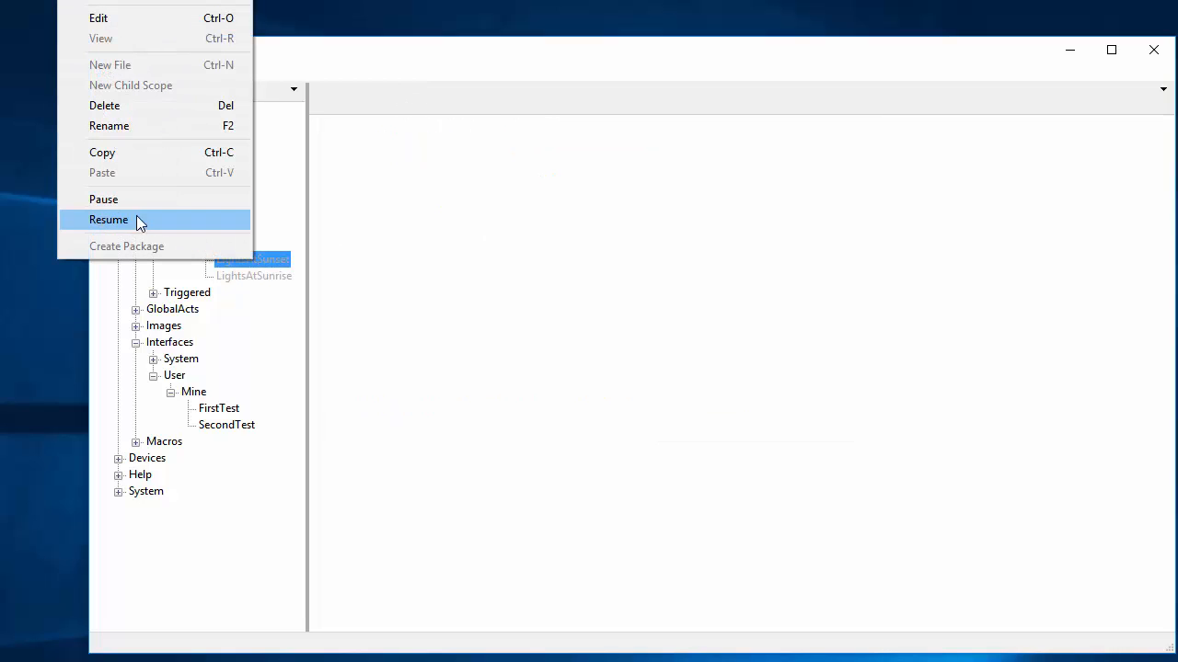
pyautogui.click(137, 220)
pyautogui.click(254, 277)
pyautogui.rightClick(257, 282)
pyautogui.click(177, 238)
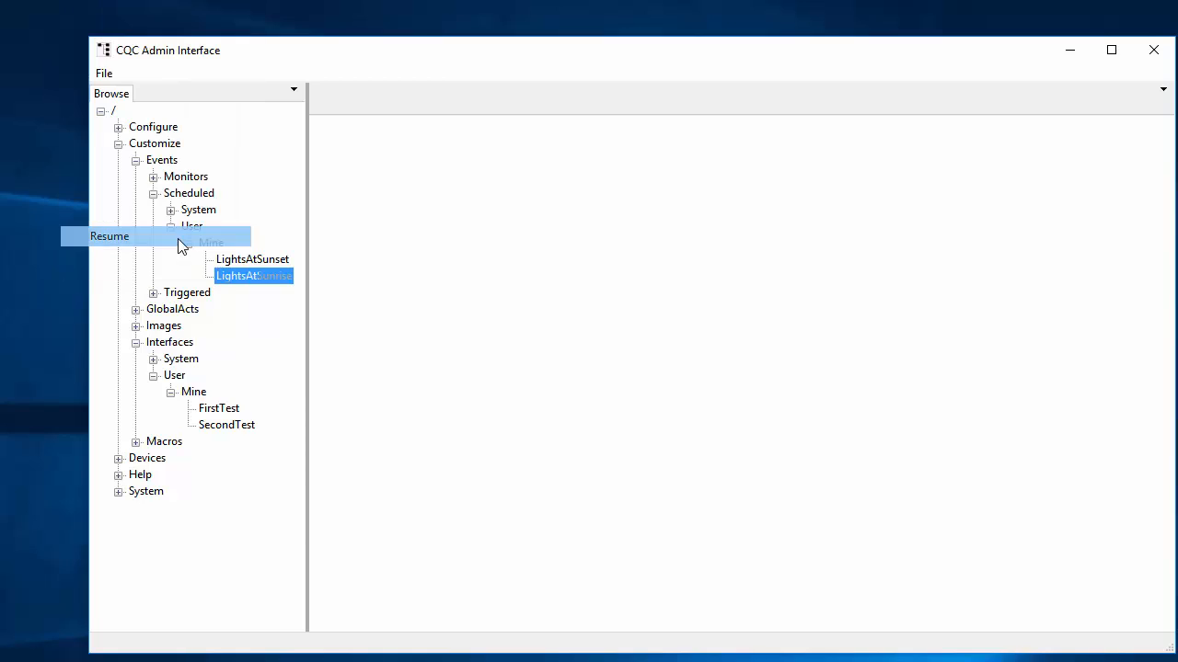
pyautogui.doubleClick(201, 244)
pyautogui.doubleClick(200, 244)
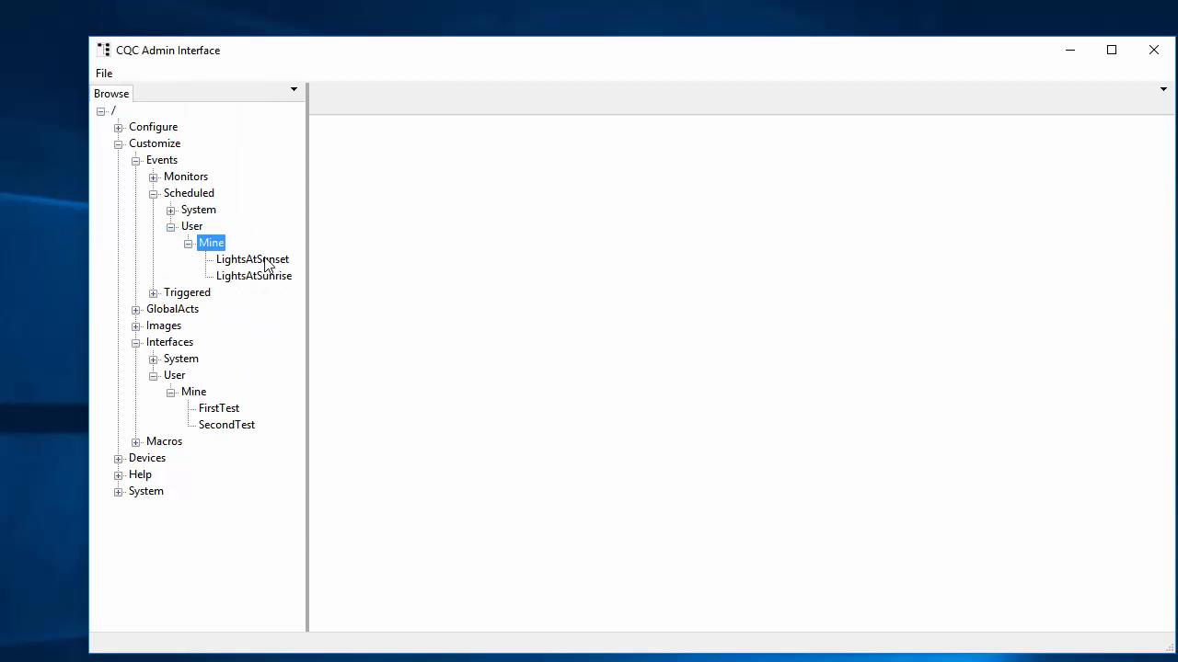